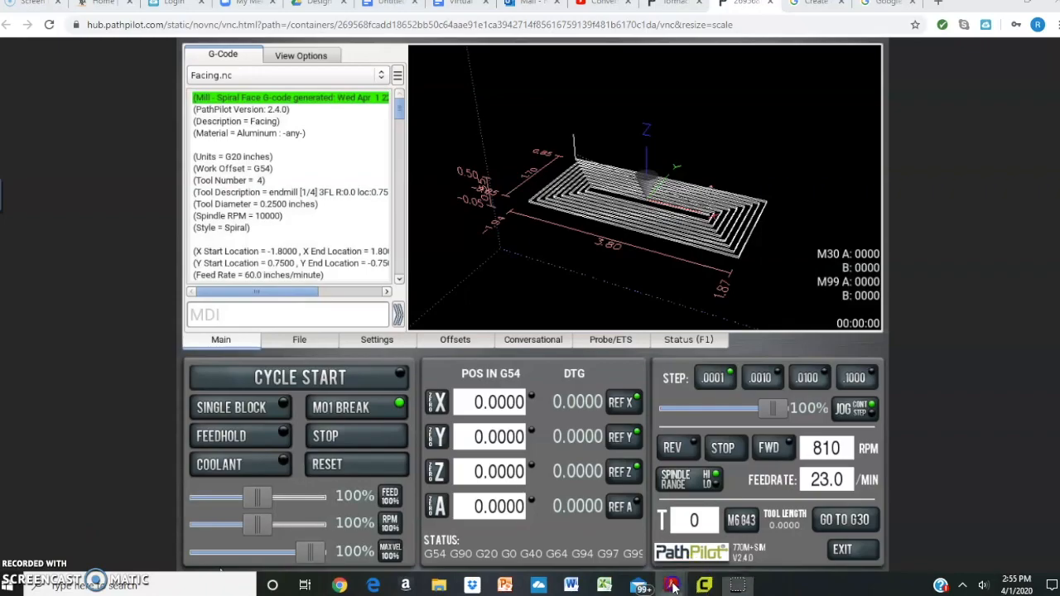
Examine the Bearing Plate drawing's dimensions in the PDF reader and return to PathPilot in the browser.
{"action": "left_click", "coordinate": [727, 522]}
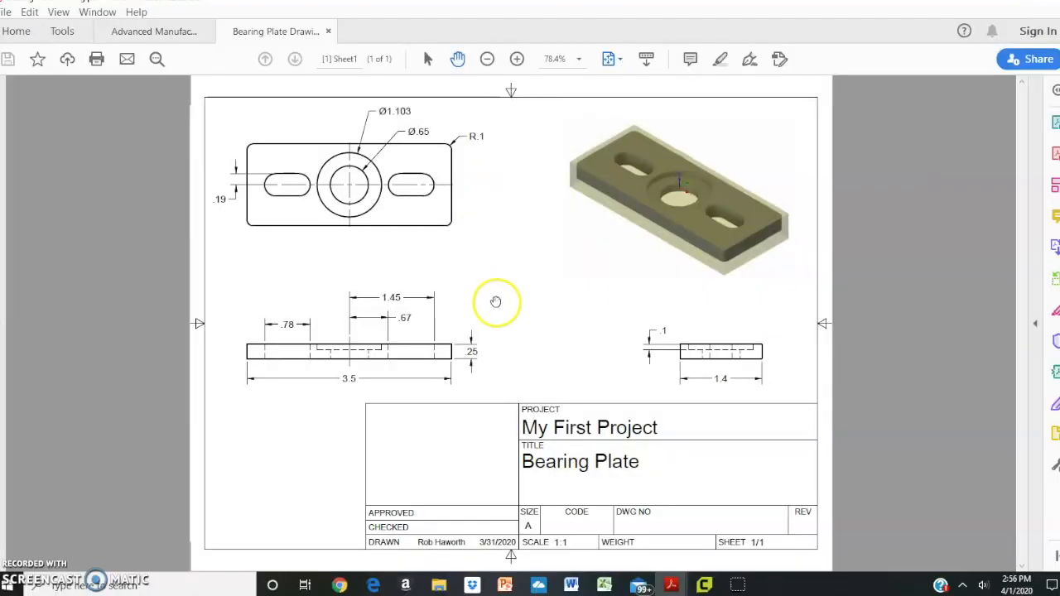
{"action": "left_click", "coordinate": [340, 586]}
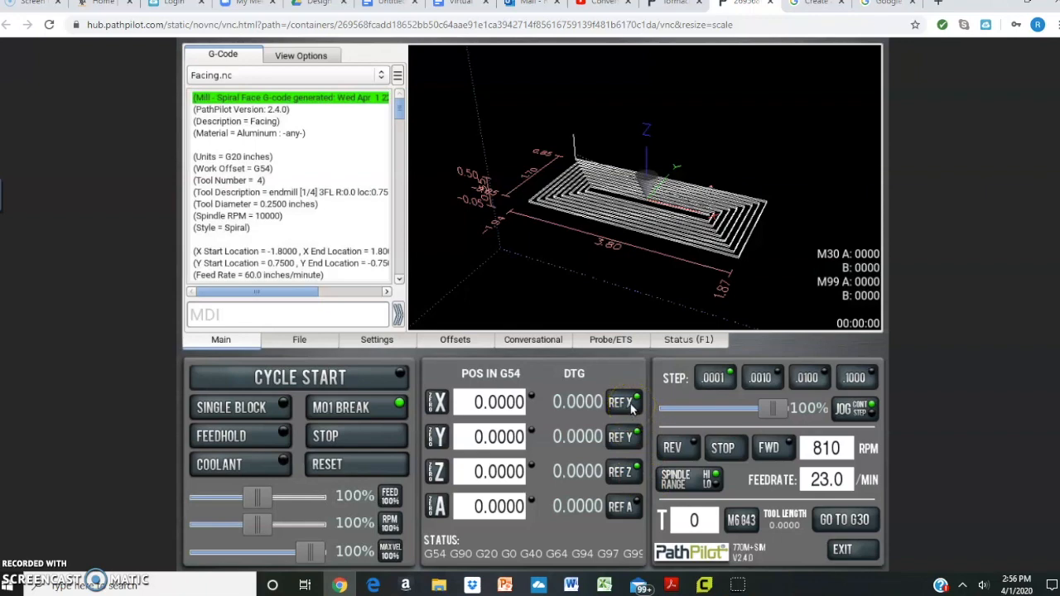
{"action": "mouse_move", "coordinate": [632, 404]}
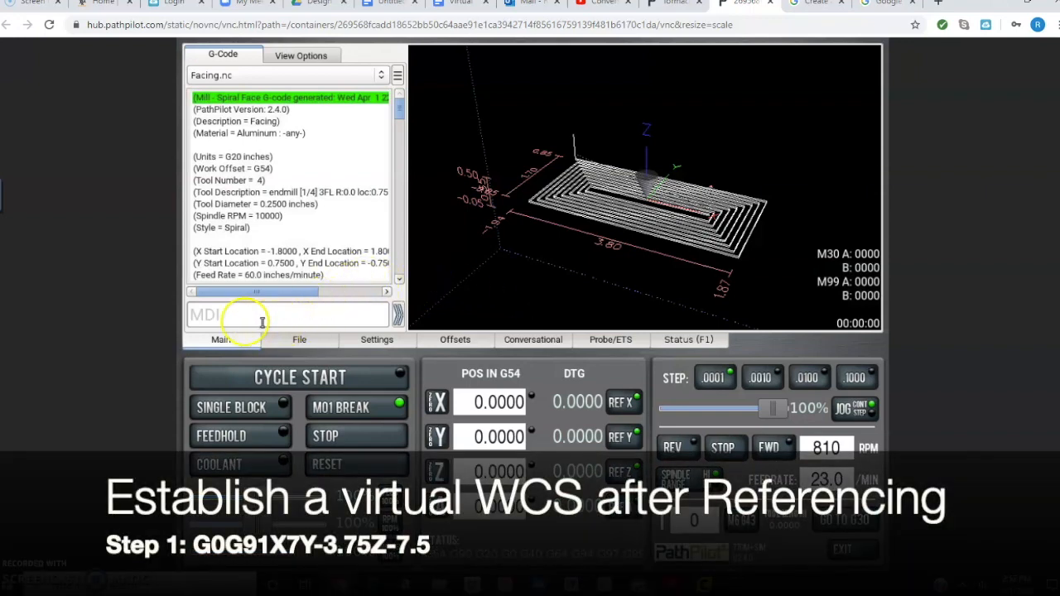
Examine the facing toolpath and the surrounding machine work envelope in the preview.
{"action": "left_click", "coordinate": [199, 315]}
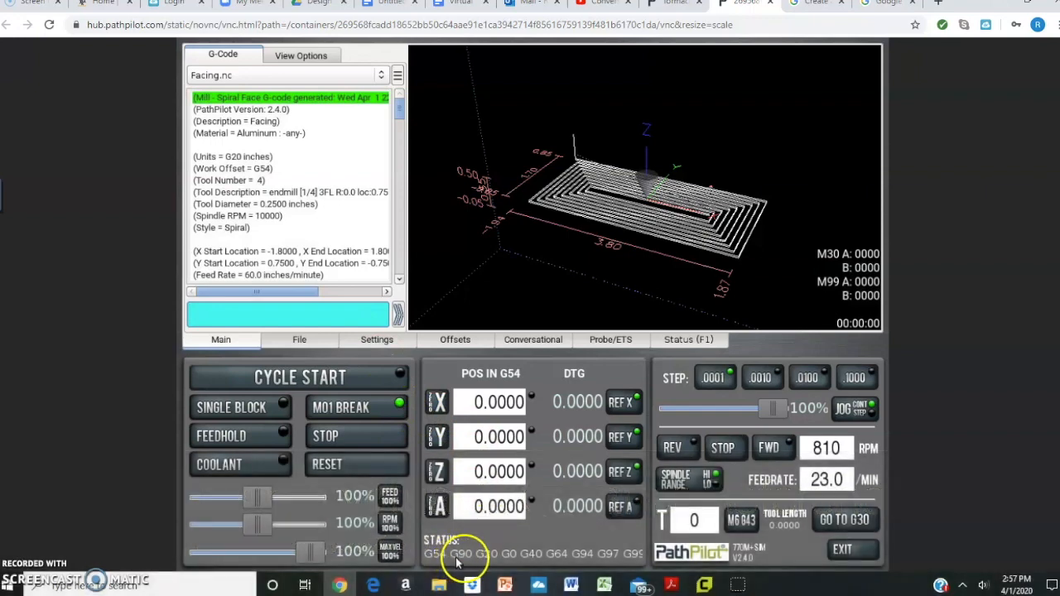
{"action": "mouse_move", "coordinate": [466, 564]}
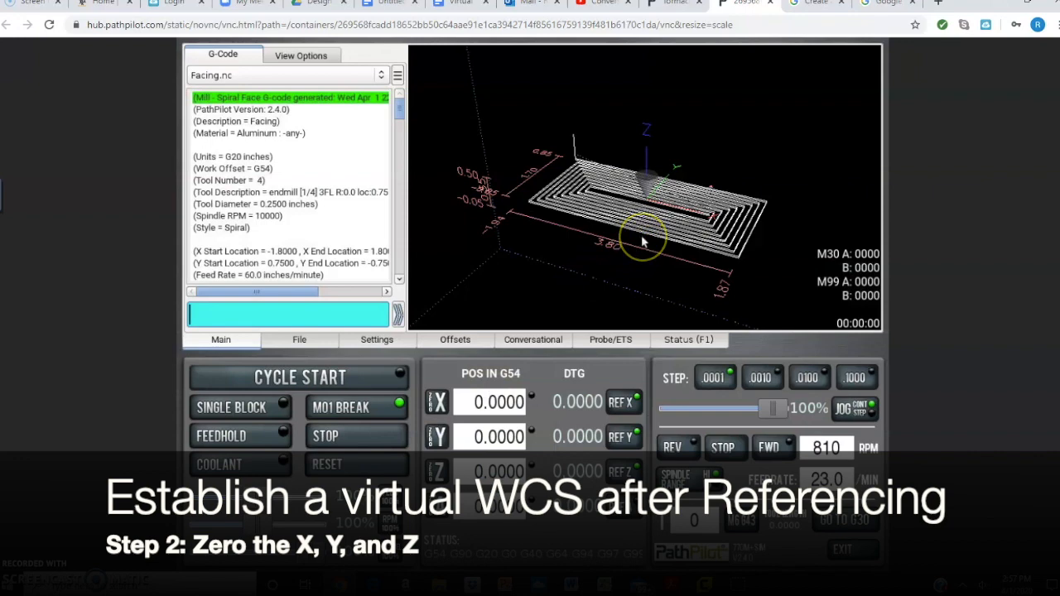
{"action": "scroll", "coordinate": [643, 241], "scroll_direction": "up", "scroll_amount": 2}
{"action": "scroll", "coordinate": [643, 241], "scroll_direction": "down", "scroll_amount": 1}
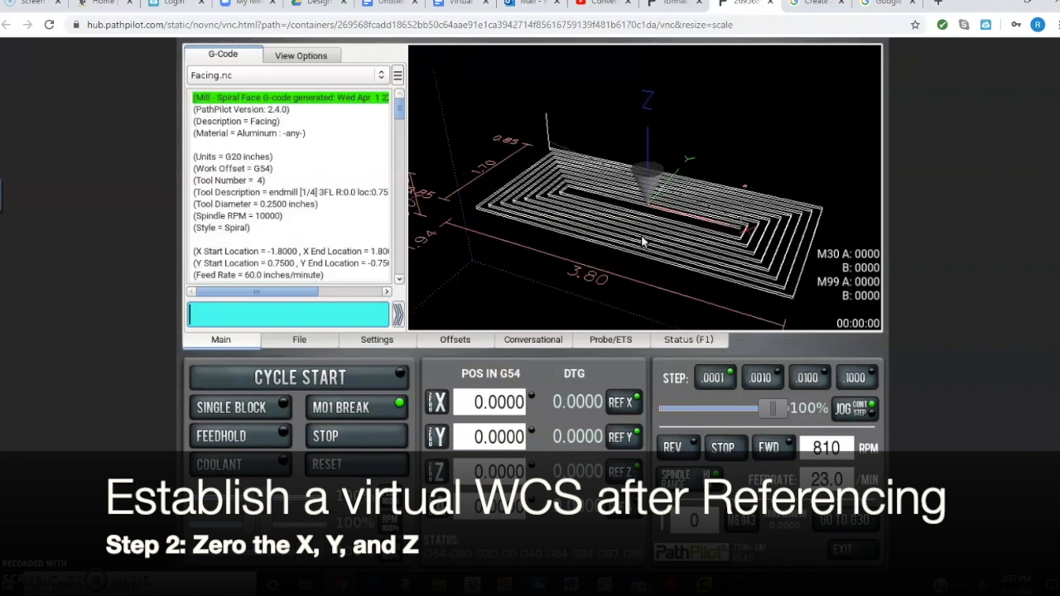
{"action": "scroll", "coordinate": [642, 241], "scroll_direction": "down", "scroll_amount": 1}
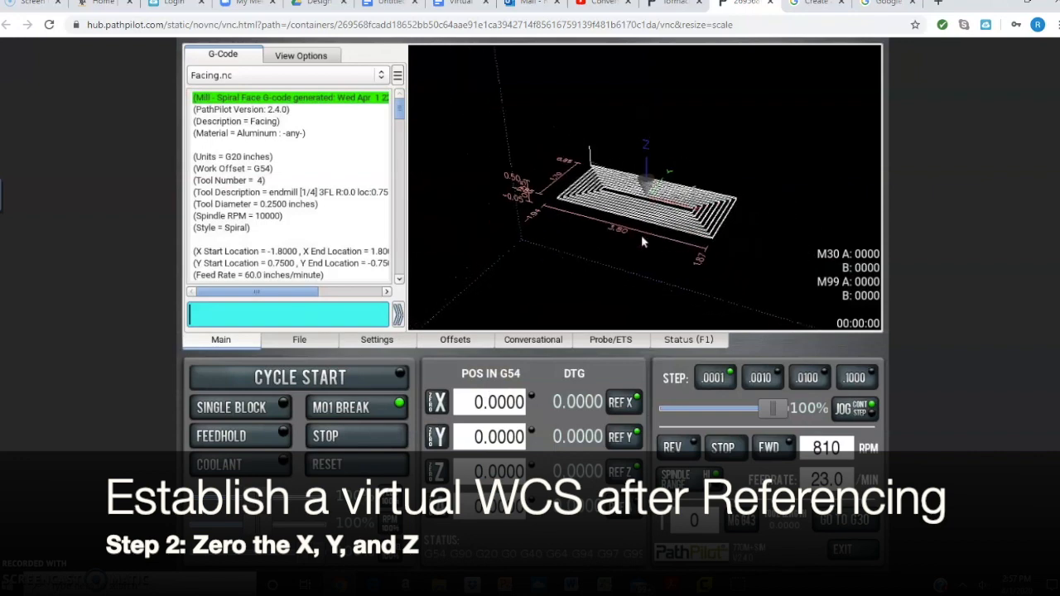
{"action": "scroll", "coordinate": [642, 241], "scroll_direction": "down", "scroll_amount": 1}
{"action": "scroll", "coordinate": [642, 240], "scroll_direction": "down", "scroll_amount": 1}
{"action": "scroll", "coordinate": [643, 241], "scroll_direction": "down", "scroll_amount": 1}
{"action": "scroll", "coordinate": [642, 237], "scroll_direction": "down", "scroll_amount": 2}
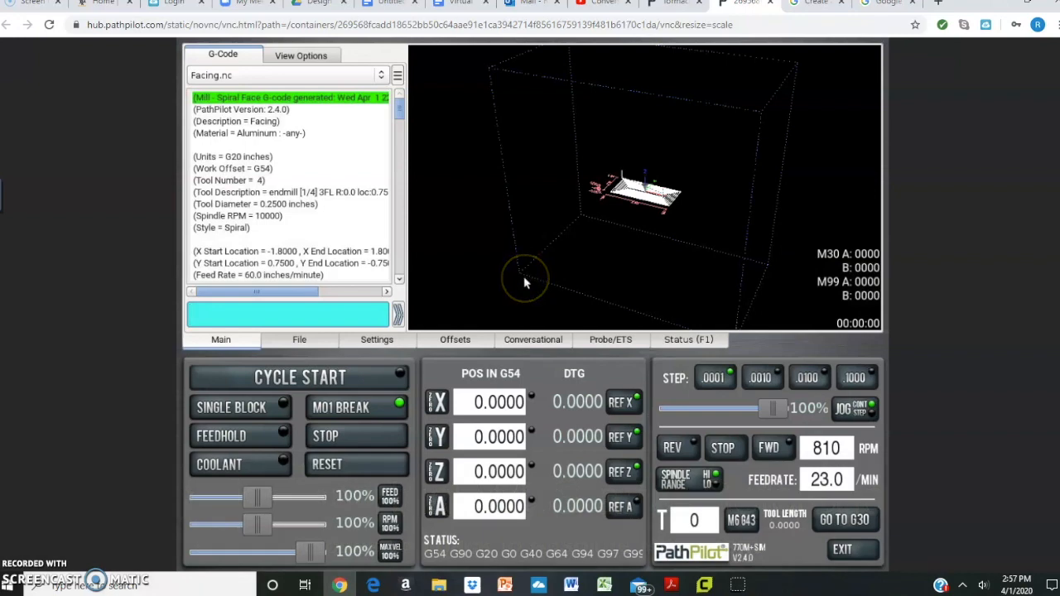
Open the conversational setup for a rectangular profile operation.
{"action": "left_click", "coordinate": [540, 341]}
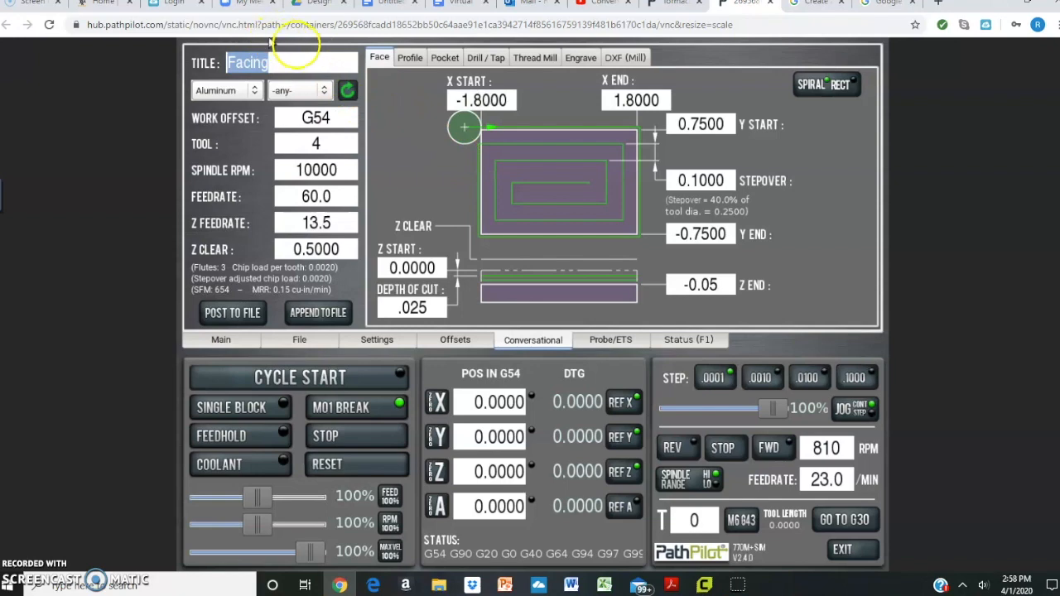
{"action": "left_click", "coordinate": [408, 58]}
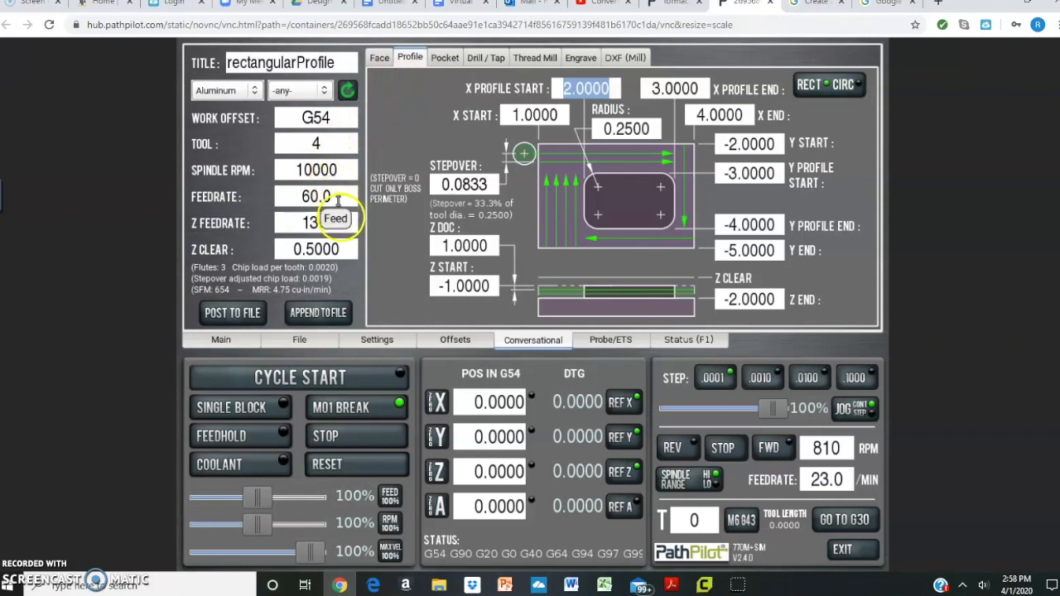
{"action": "left_click", "coordinate": [341, 231]}
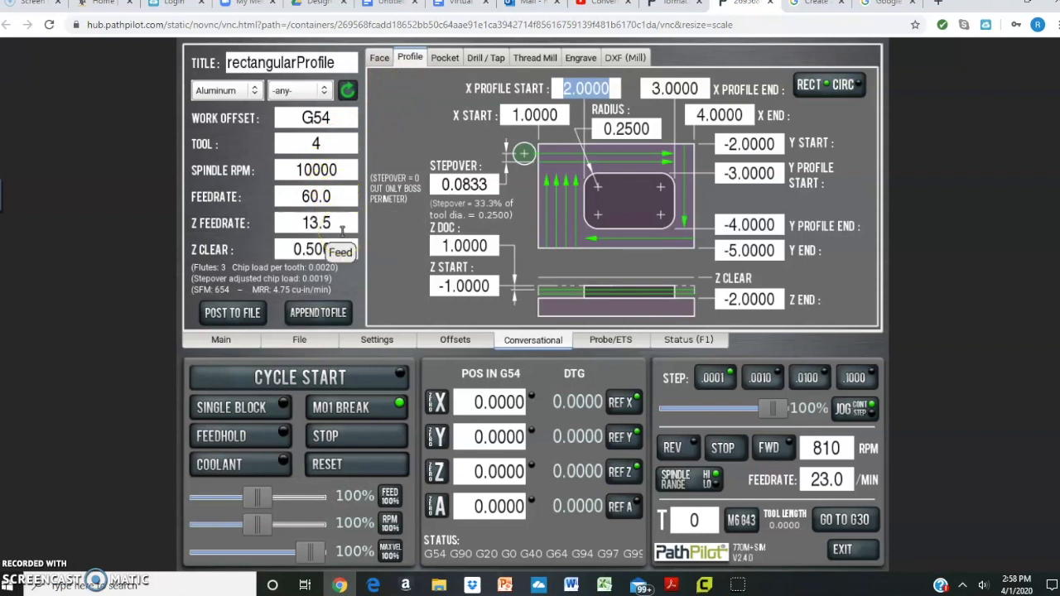
{"action": "left_click", "coordinate": [343, 246]}
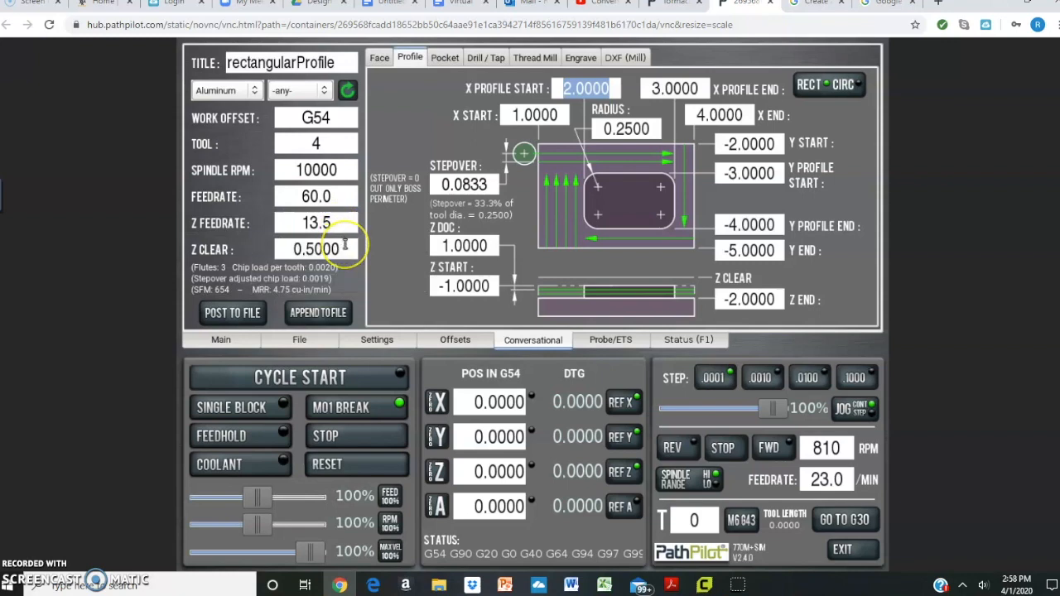
{"action": "left_click", "coordinate": [379, 232]}
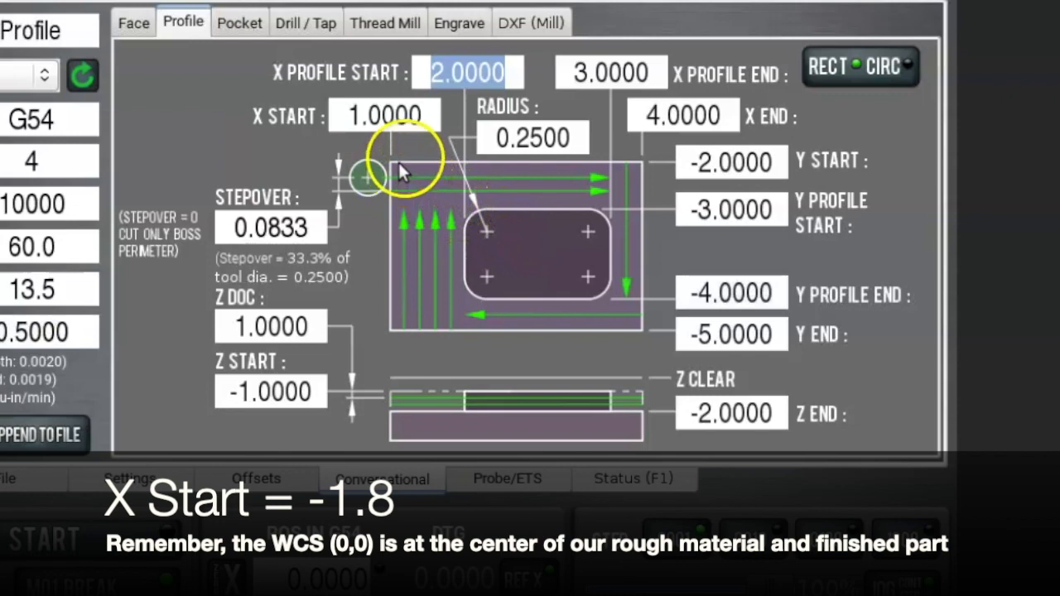
Set the rough stock's X Start to -1.8 and X End to 1.8 for the rectangular profile.
{"action": "left_click_drag", "start_coordinate": [437, 114], "coordinate": [337, 108]}
{"action": "type", "text": "-1."}
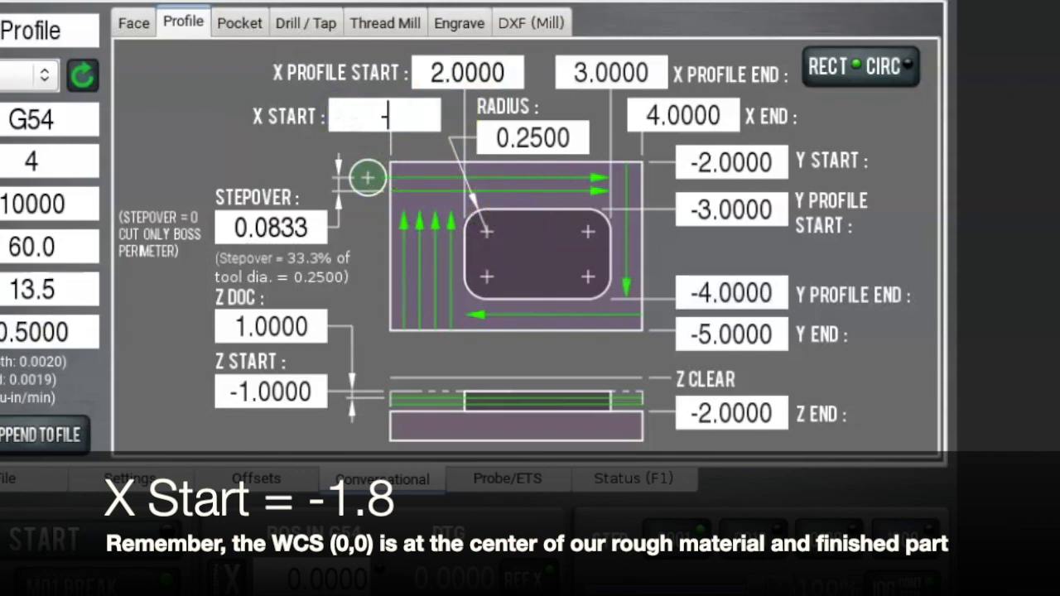
{"action": "type", "text": "8"}
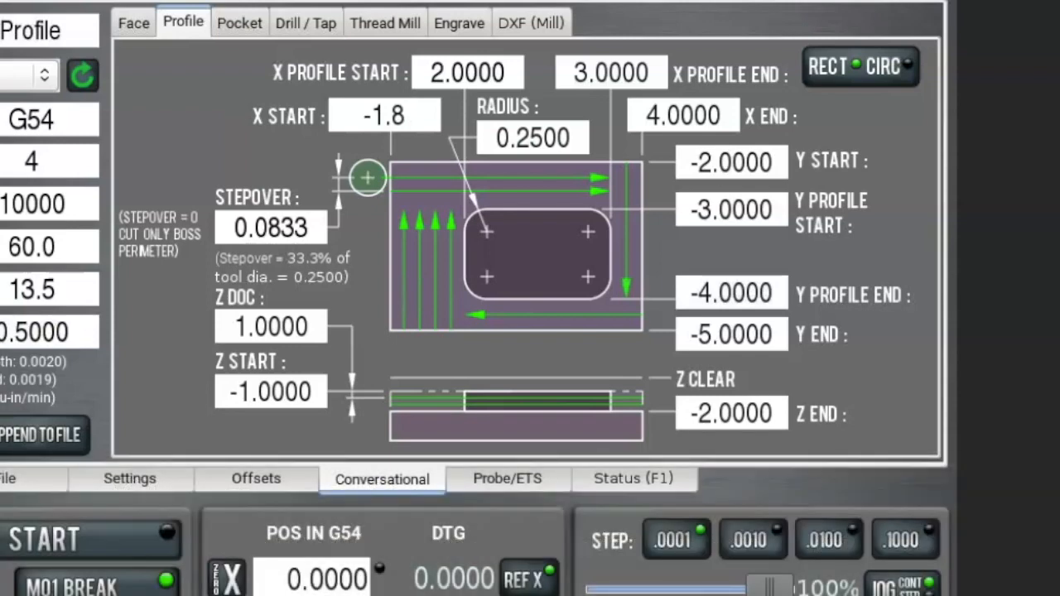
{"action": "key", "text": "Tab"}
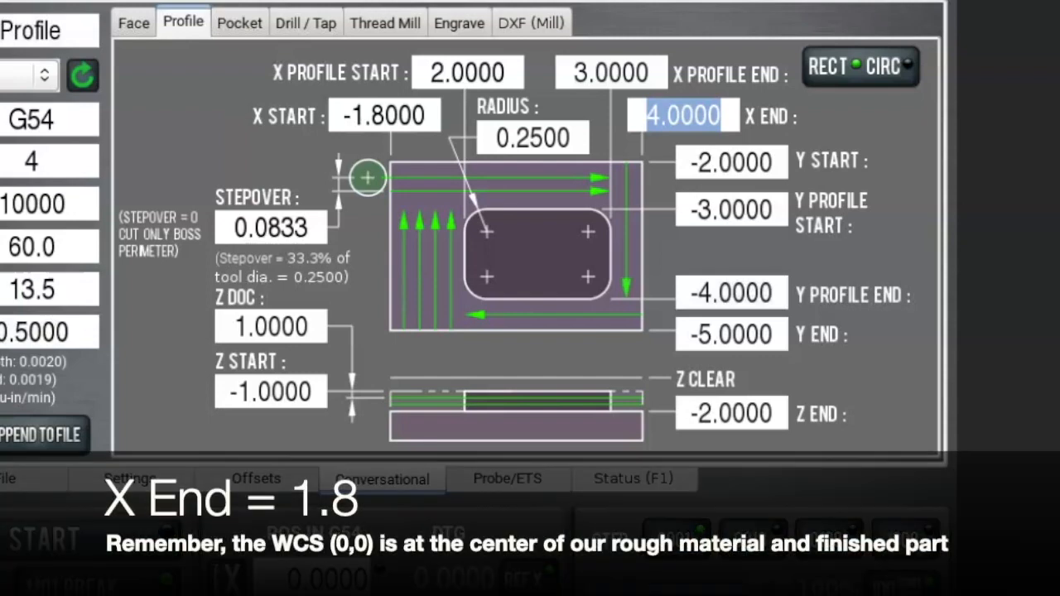
{"action": "type", "text": "1.8"}
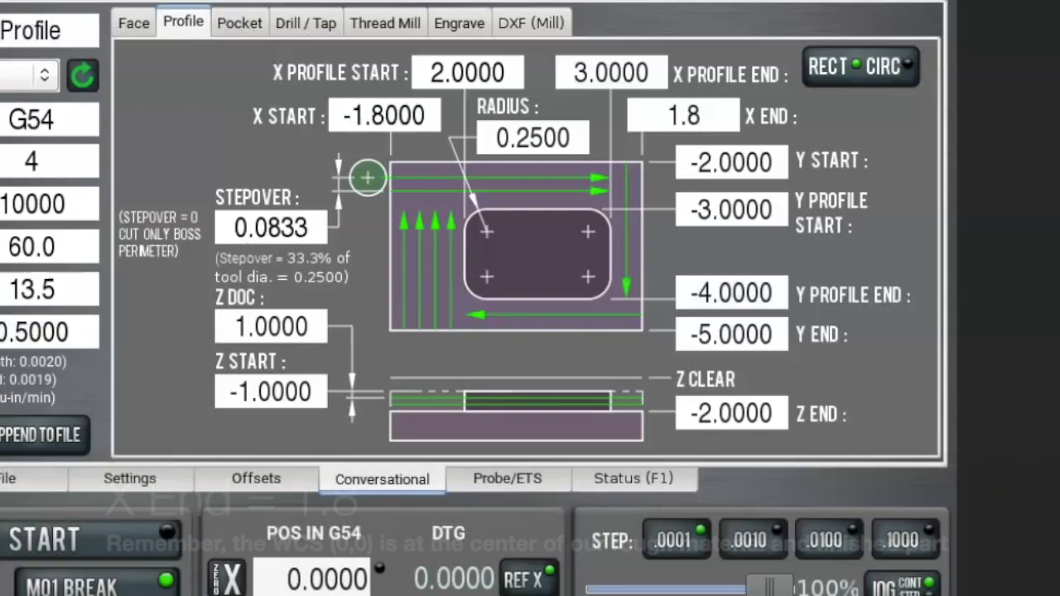
{"action": "key", "text": "Tab"}
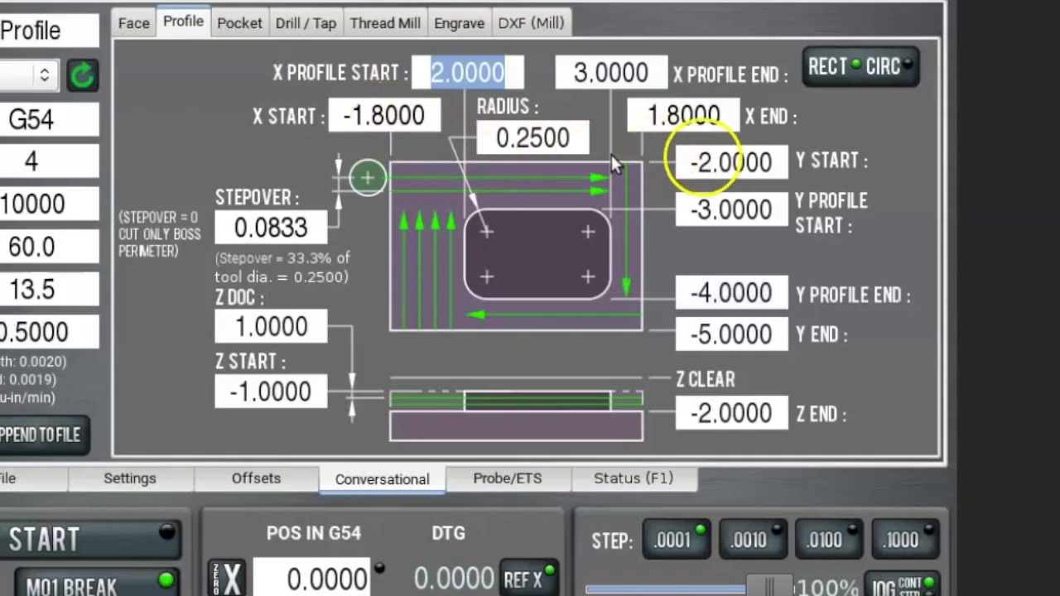
Set the rough stock's Y Start to 0.75 and Y End to -0.75.
{"action": "left_click", "coordinate": [730, 162]}
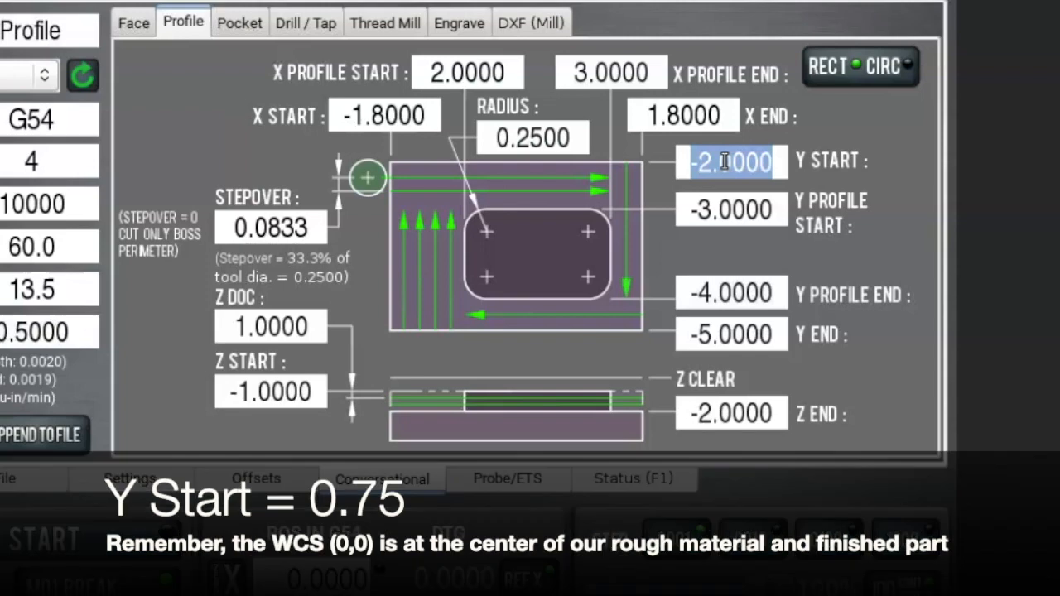
{"action": "type", "text": ".75"}
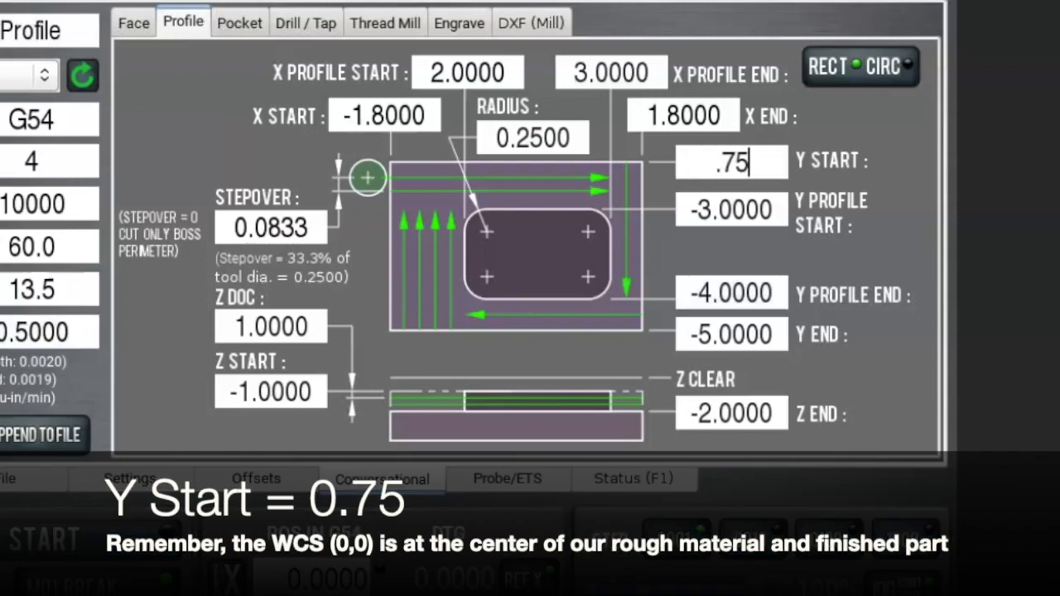
{"action": "key", "text": "Tab"}
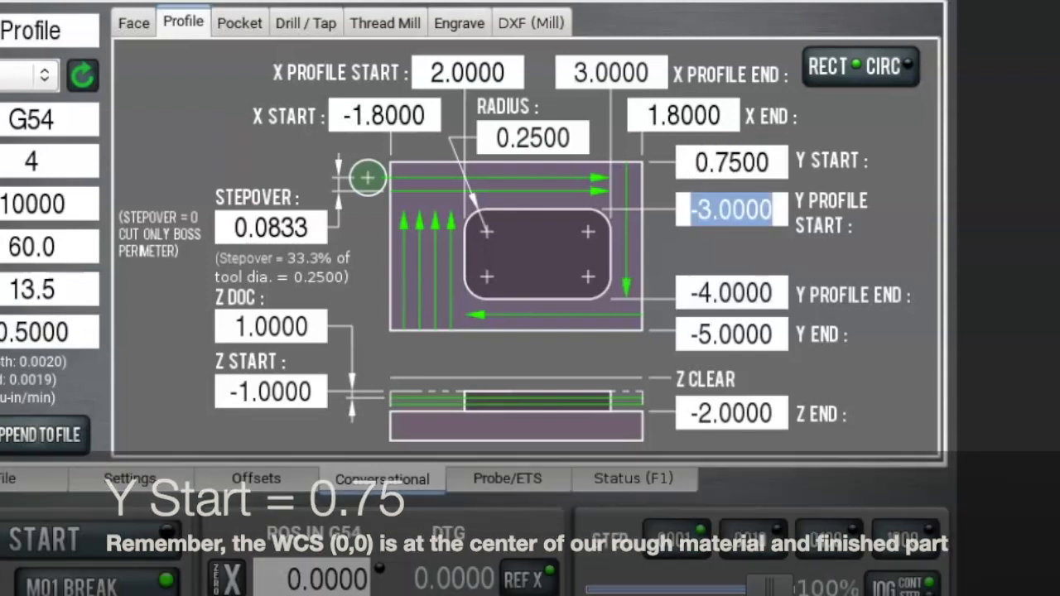
{"action": "double_click", "coordinate": [709, 335]}
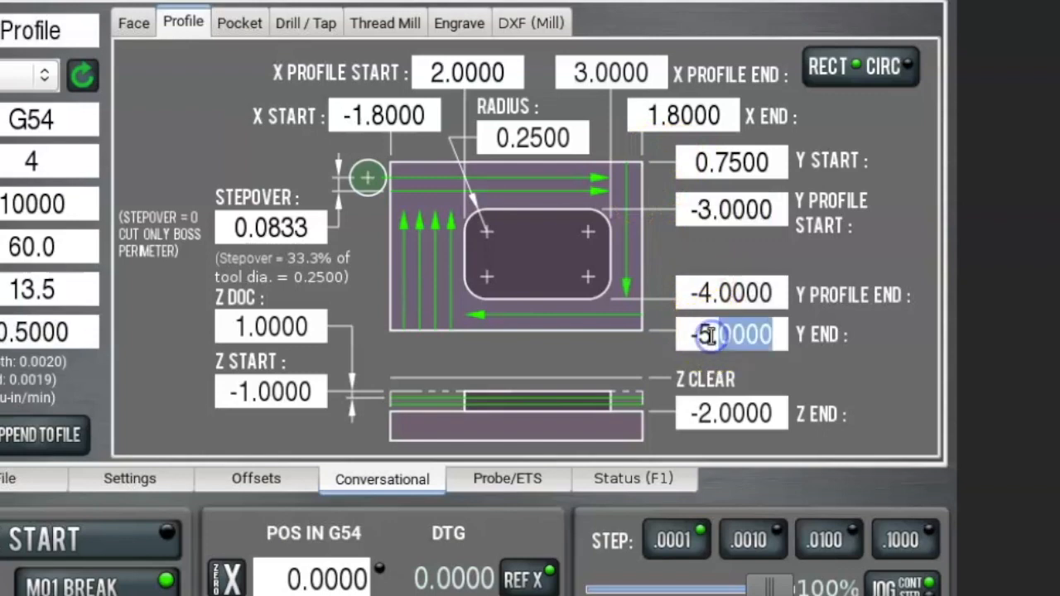
{"action": "key", "text": "BackSpace"}
{"action": "type", "text": "-.75"}
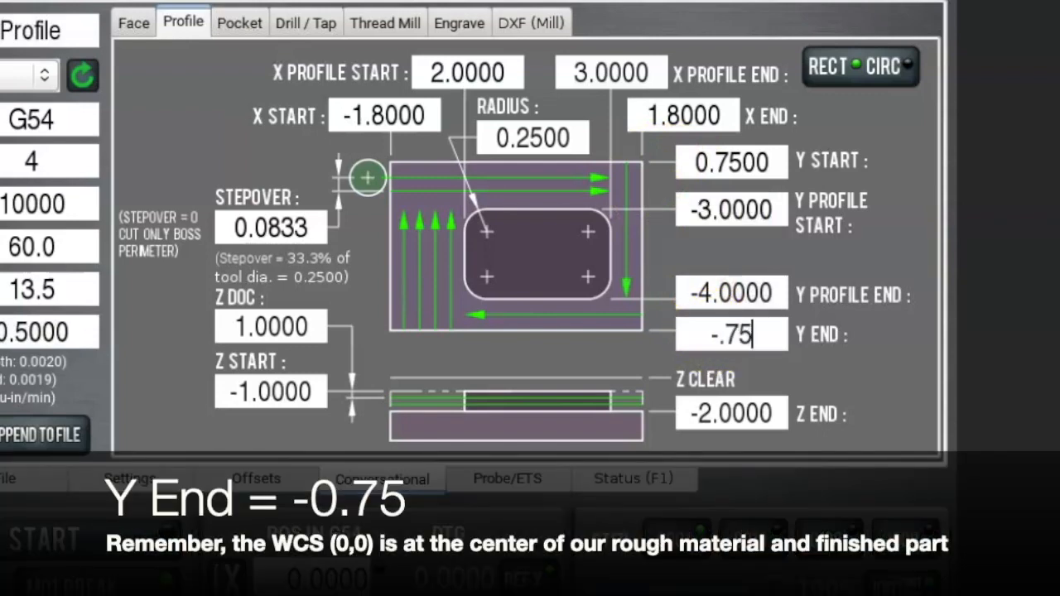
{"action": "key", "text": "Tab"}
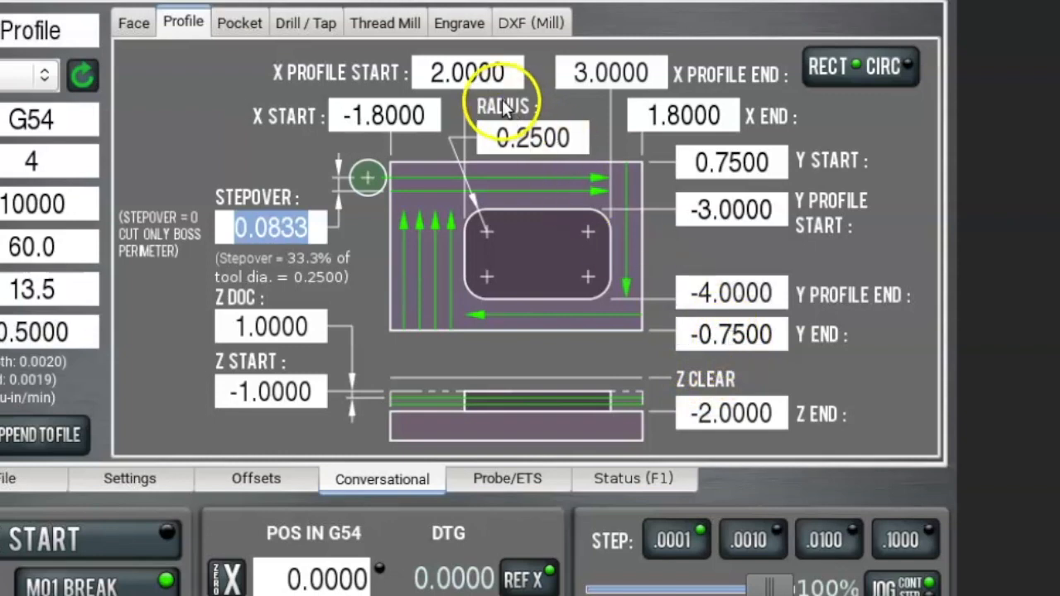
Set the finished part's X Profile Start to -1.75 and X Profile End to 1.75.
{"action": "left_click", "coordinate": [461, 72]}
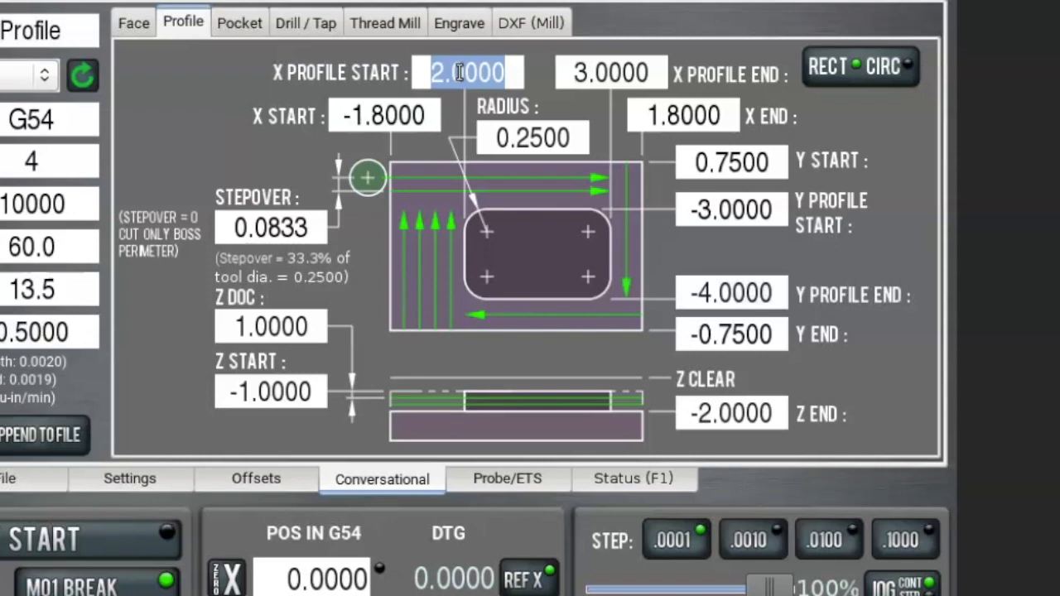
{"action": "type", "text": "-"}
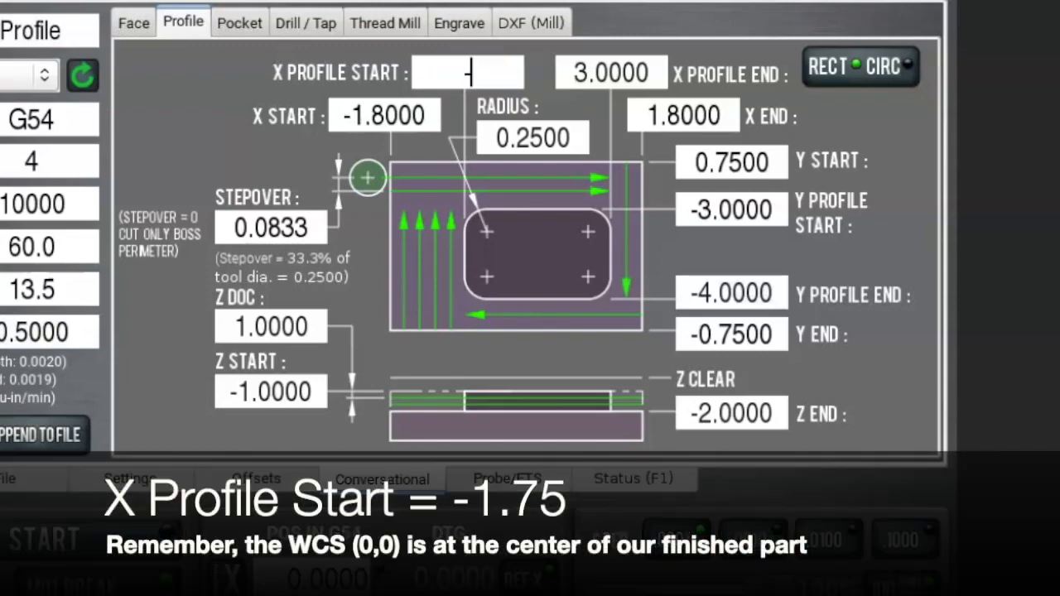
{"action": "type", "text": "1.75"}
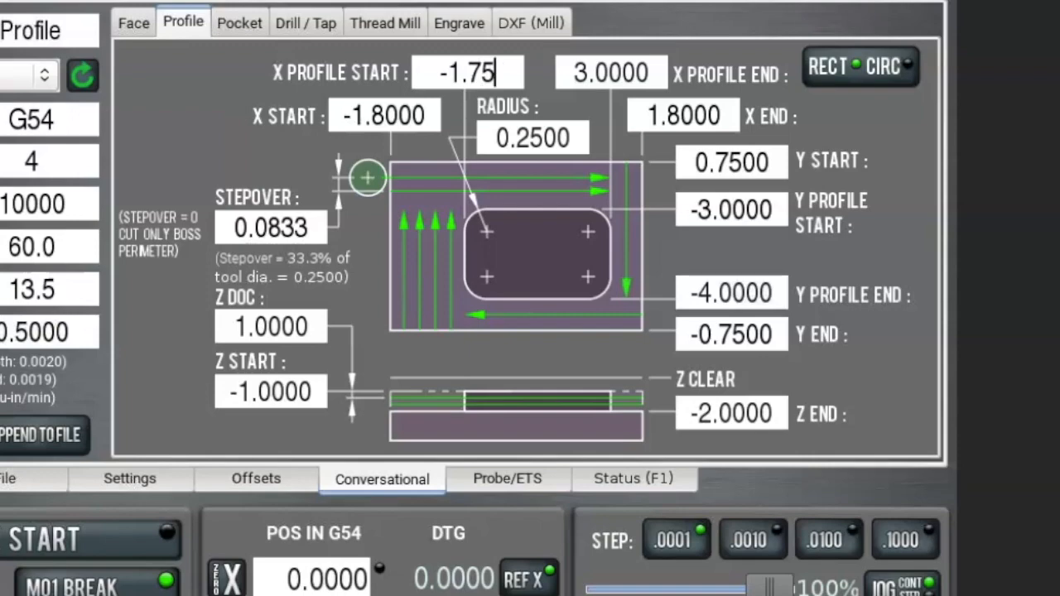
{"action": "key", "text": "Tab"}
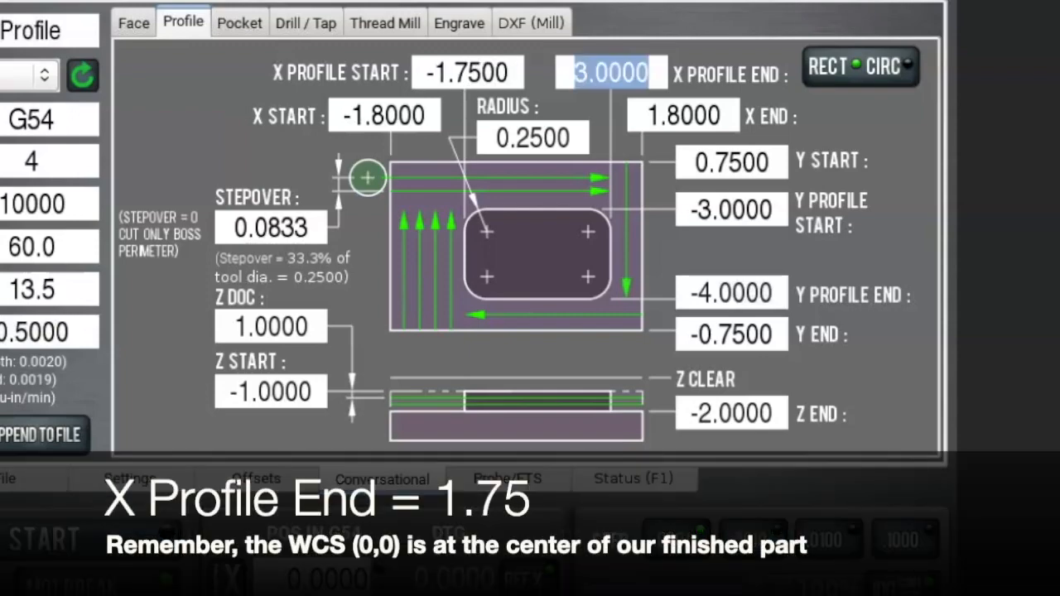
{"action": "type", "text": "1.75"}
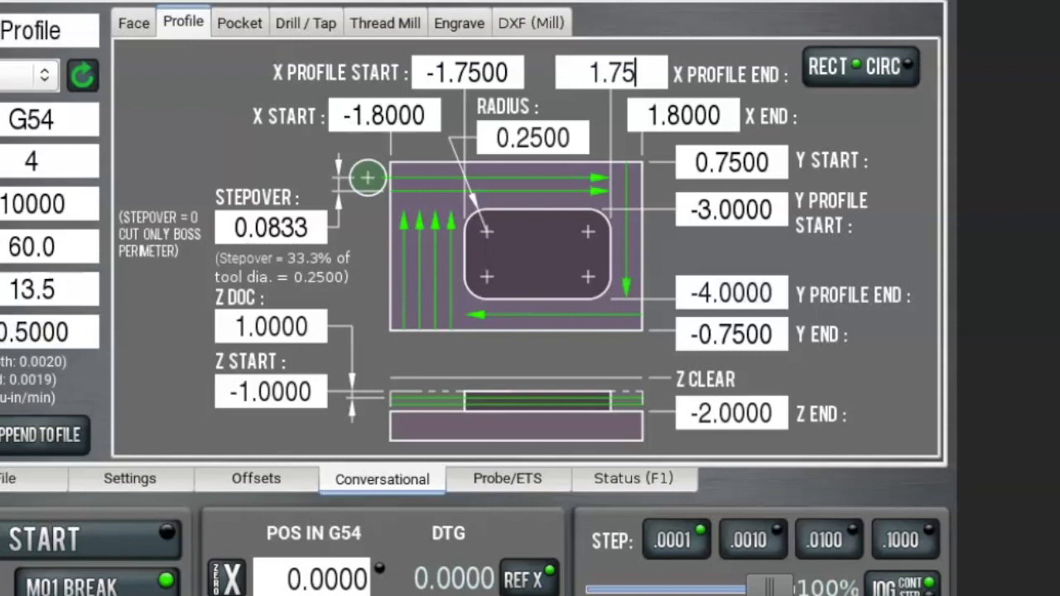
{"action": "key", "text": "Tab"}
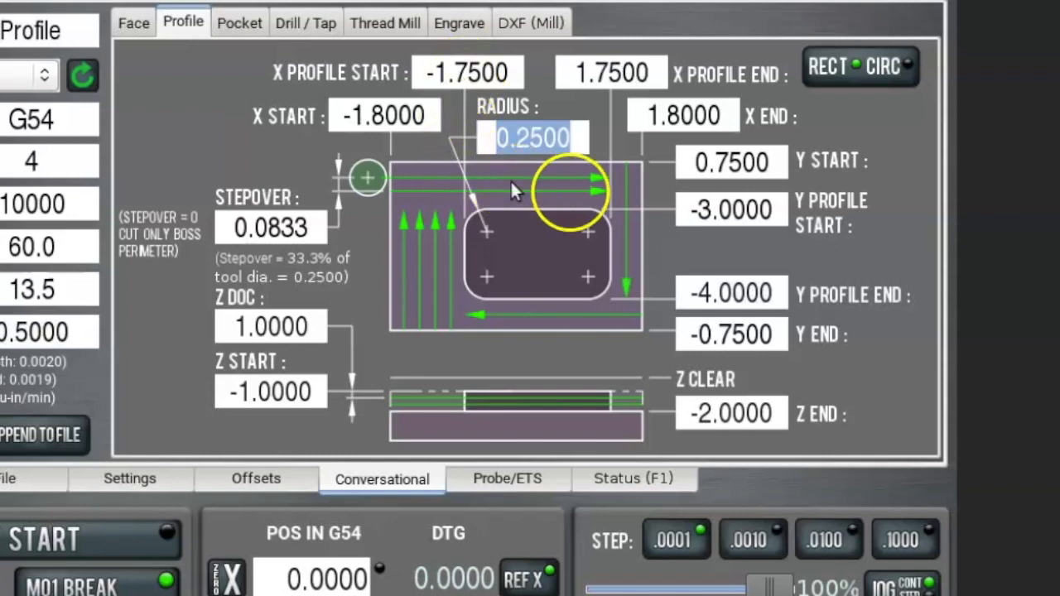
Set the finished part's Y Profile Start to 0.7 and Y Profile End to -0.7.
{"action": "left_click", "coordinate": [692, 207]}
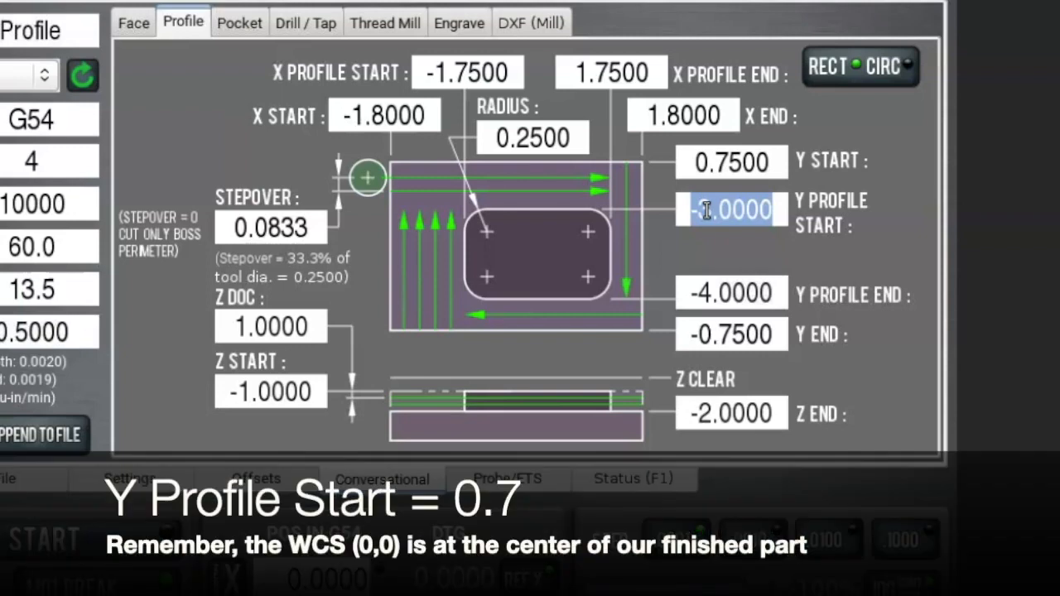
{"action": "key", "text": "BackSpace"}
{"action": "type", "text": ".7"}
{"action": "key", "text": "Tab"}
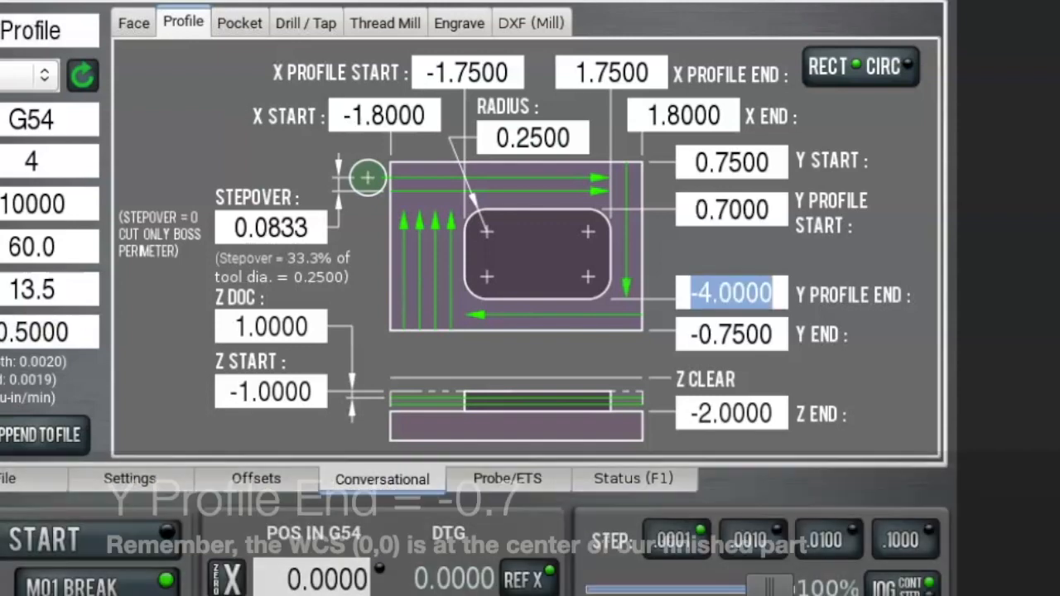
{"action": "key", "text": "BackSpace"}
{"action": "type", "text": "-.7"}
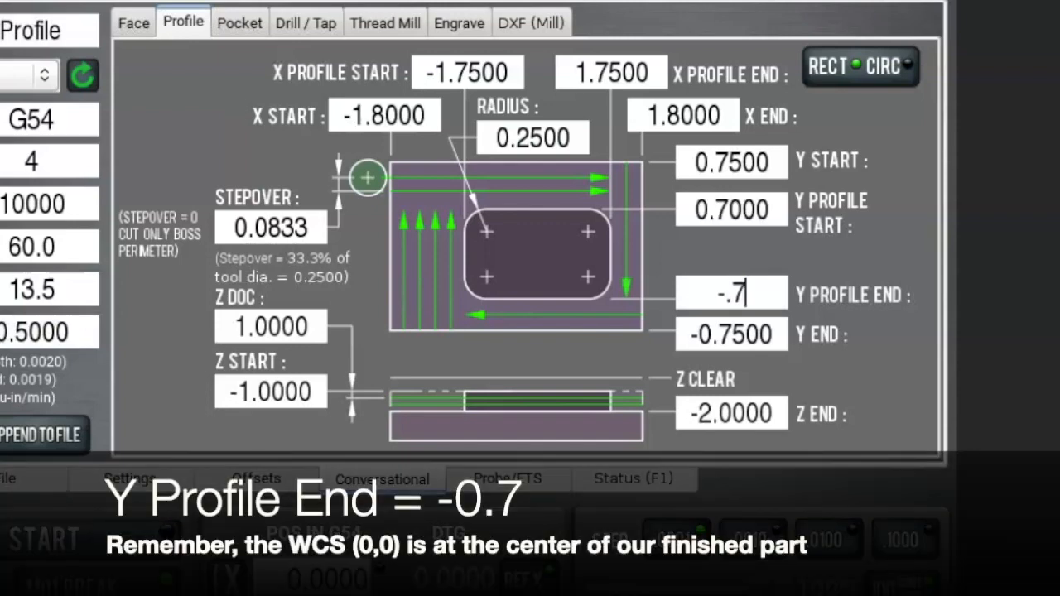
{"action": "key", "text": "Tab"}
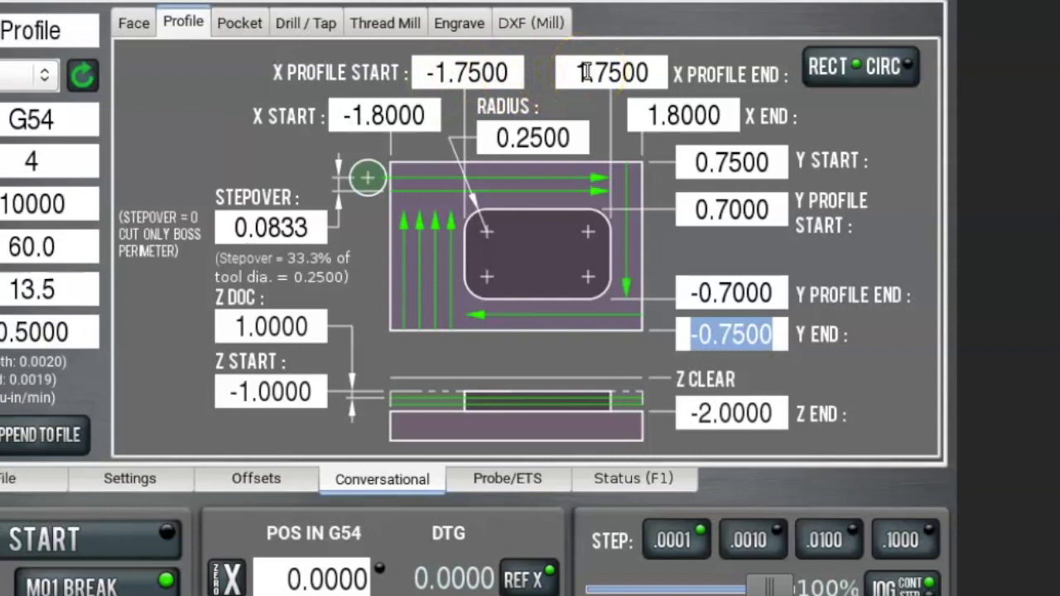
{"action": "left_click", "coordinate": [750, 291]}
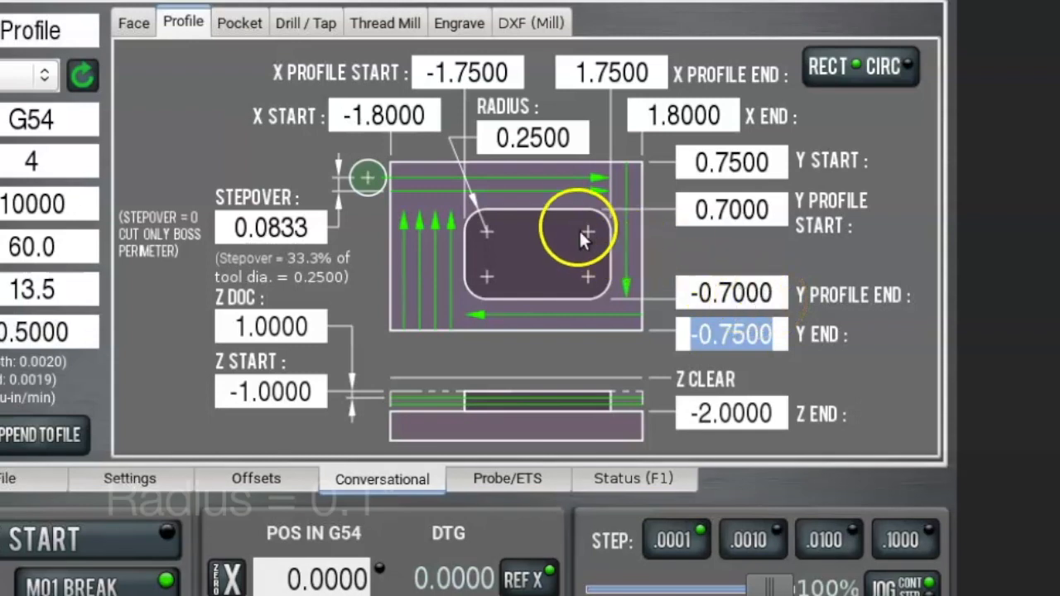
Set the rectangular profile's corner Radius to 0.1 and its Stepover to 0.0275.
{"action": "left_click", "coordinate": [538, 142]}
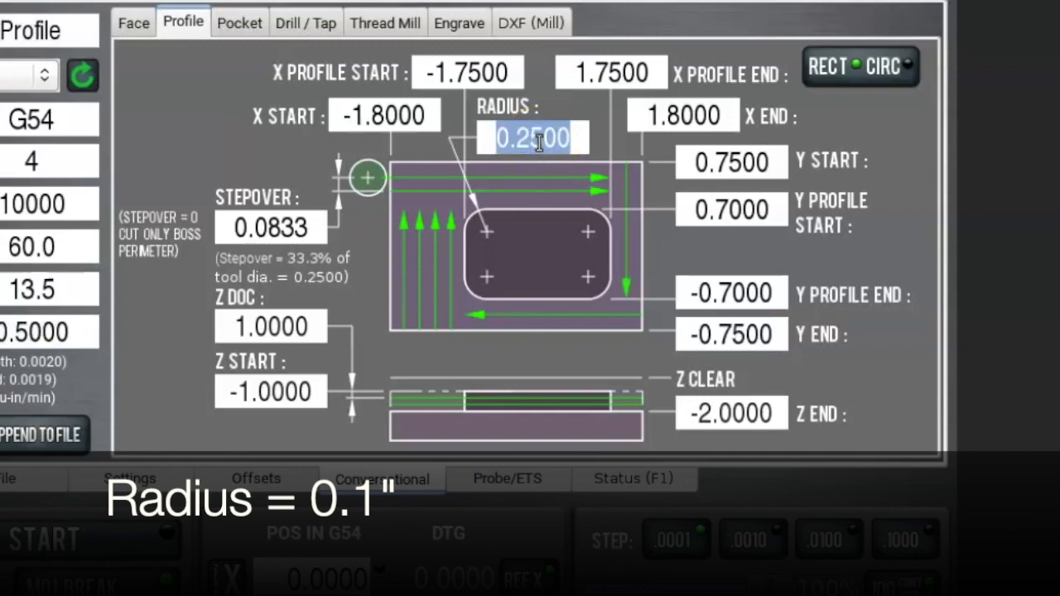
{"action": "type", "text": ".1"}
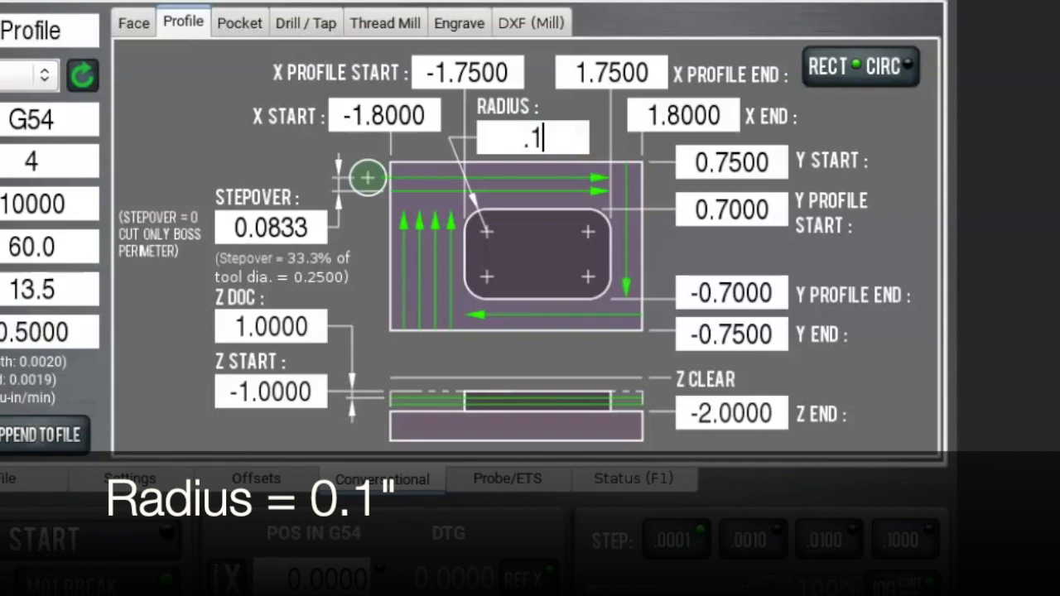
{"action": "key", "text": "Tab"}
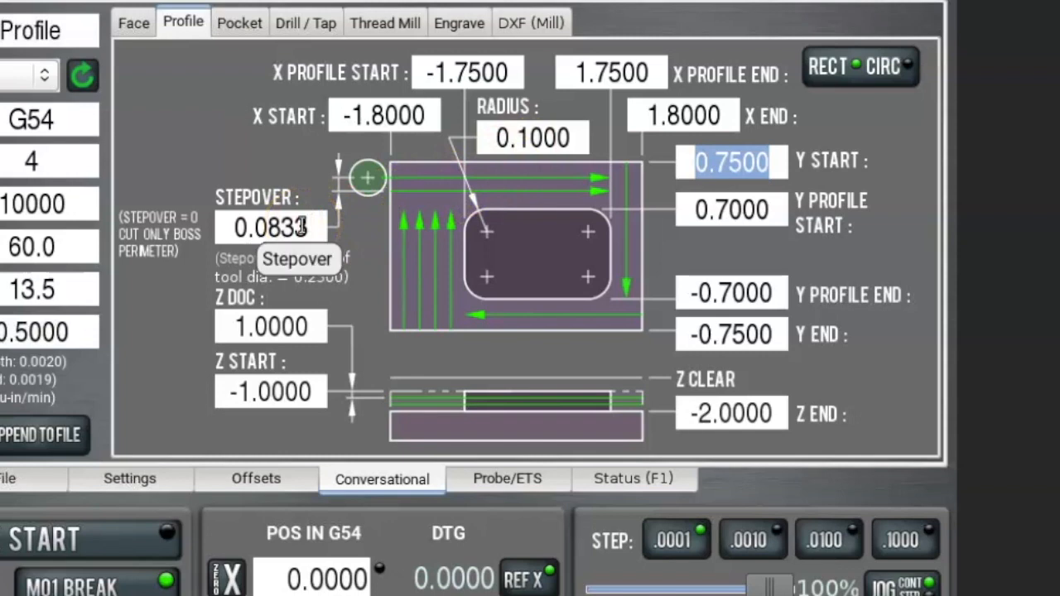
{"action": "mouse_move", "coordinate": [308, 228]}
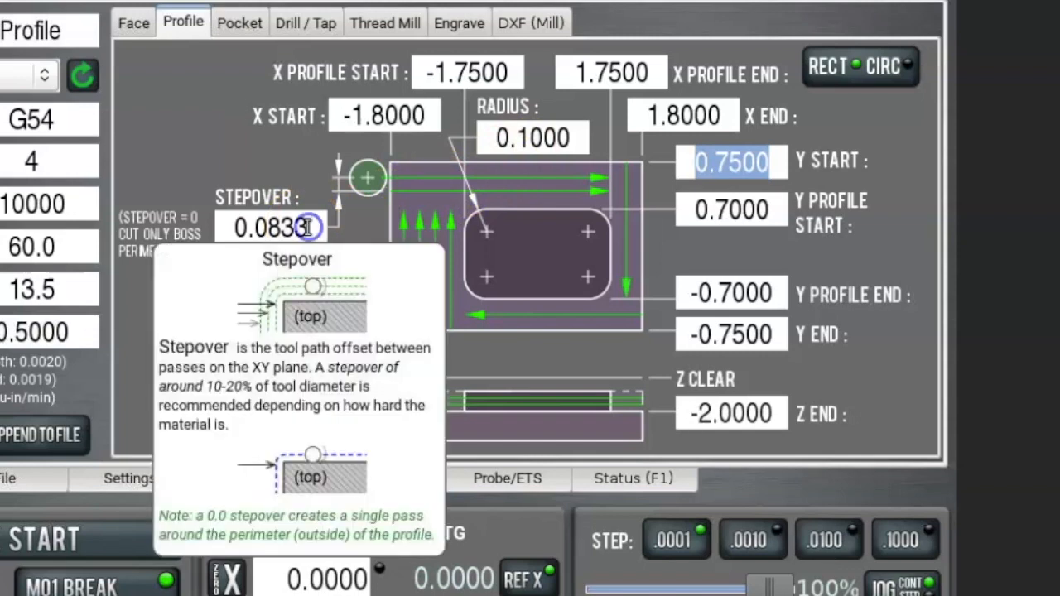
{"action": "left_click", "coordinate": [307, 228]}
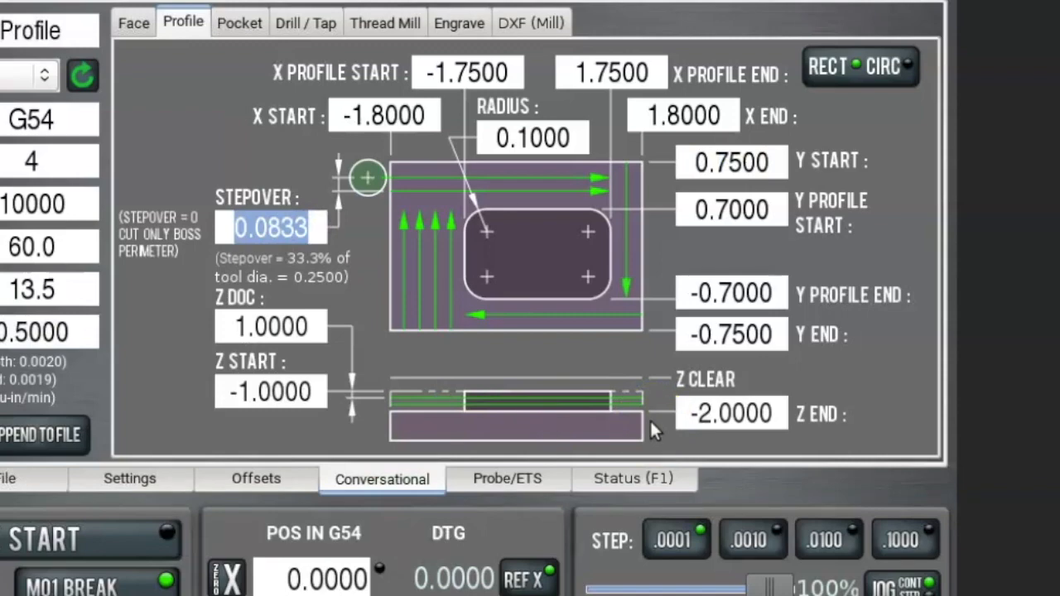
{"action": "type", "text": "0.0275"}
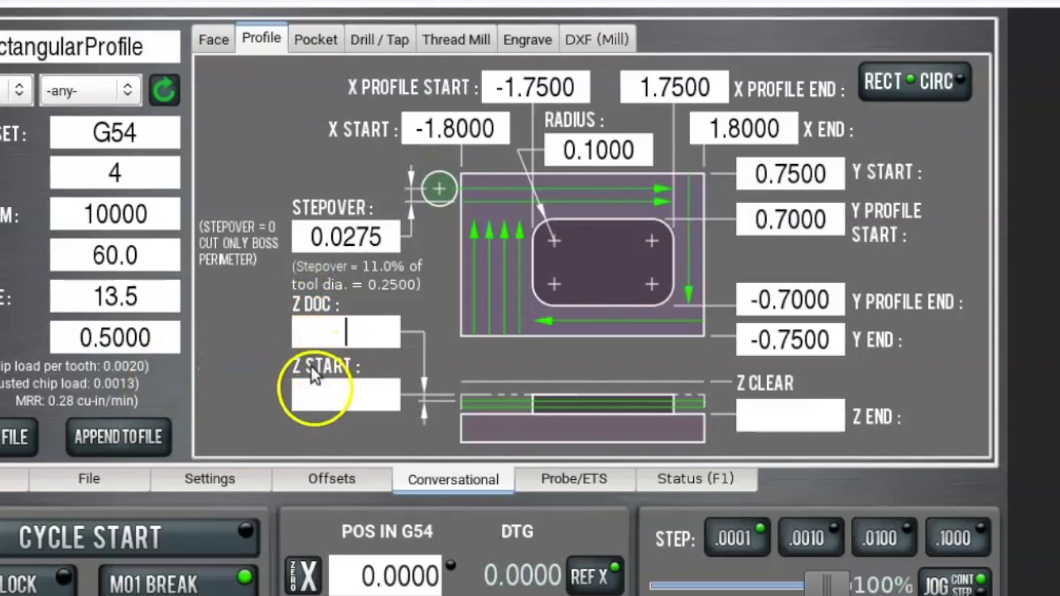
Set the profile's Z Start to -0.05 and Z End to -0.31.
{"action": "left_click", "coordinate": [318, 397]}
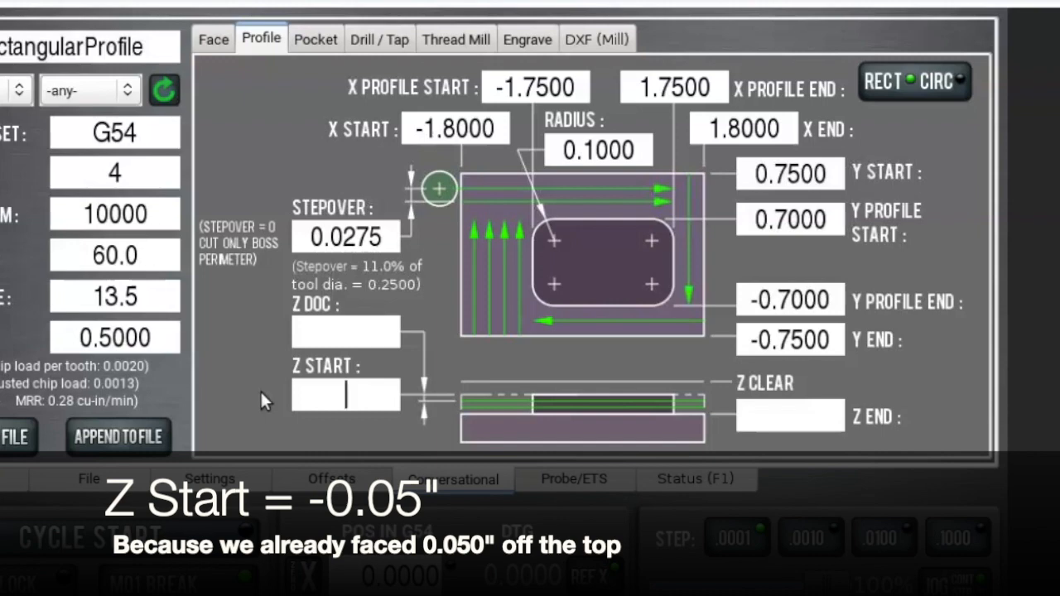
{"action": "type", "text": "-.05"}
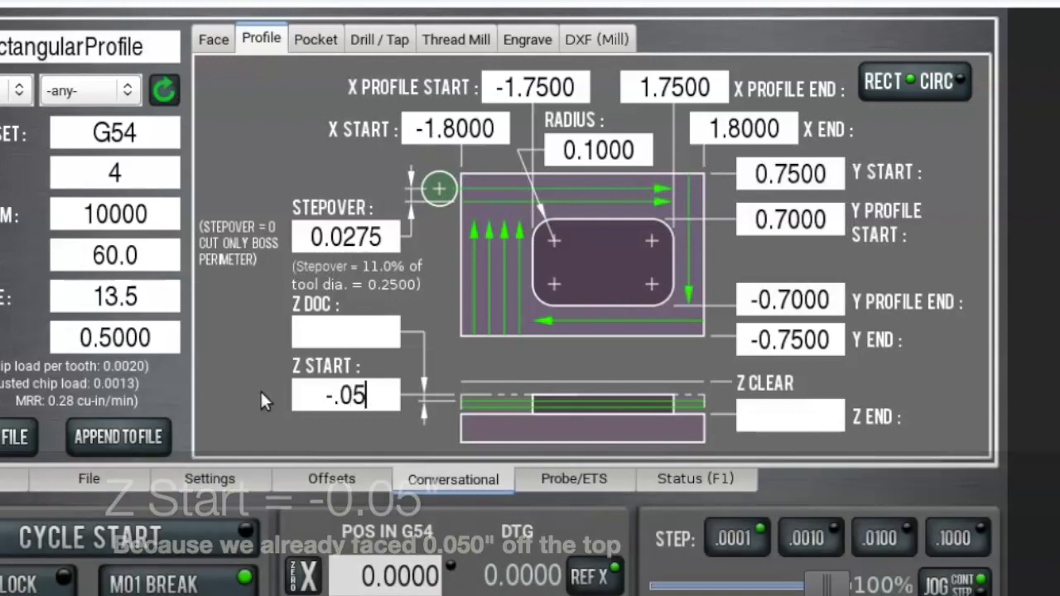
{"action": "key", "text": "Return"}
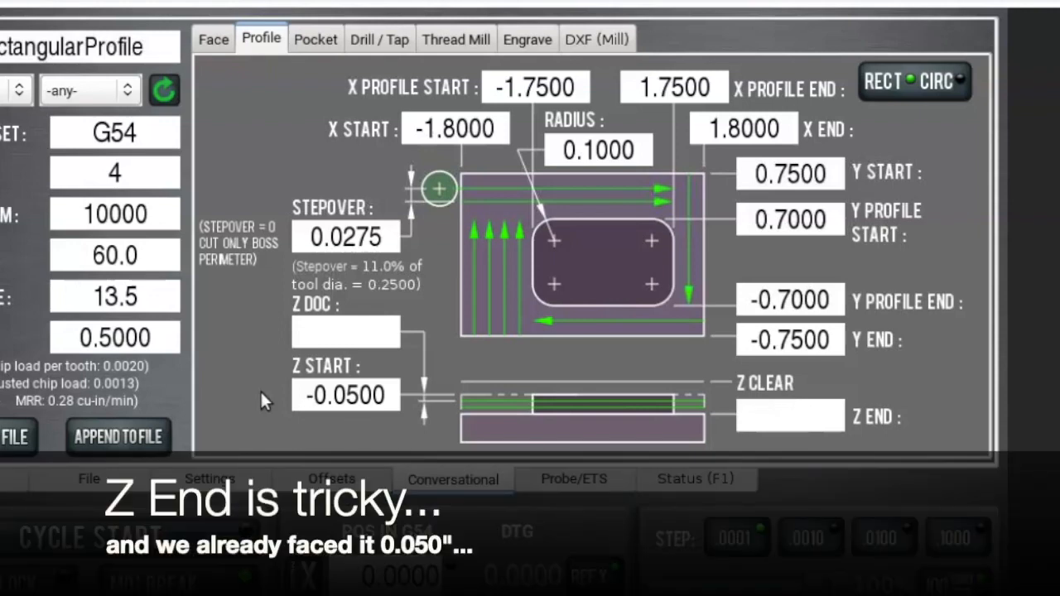
{"action": "type", "text": "-.3"}
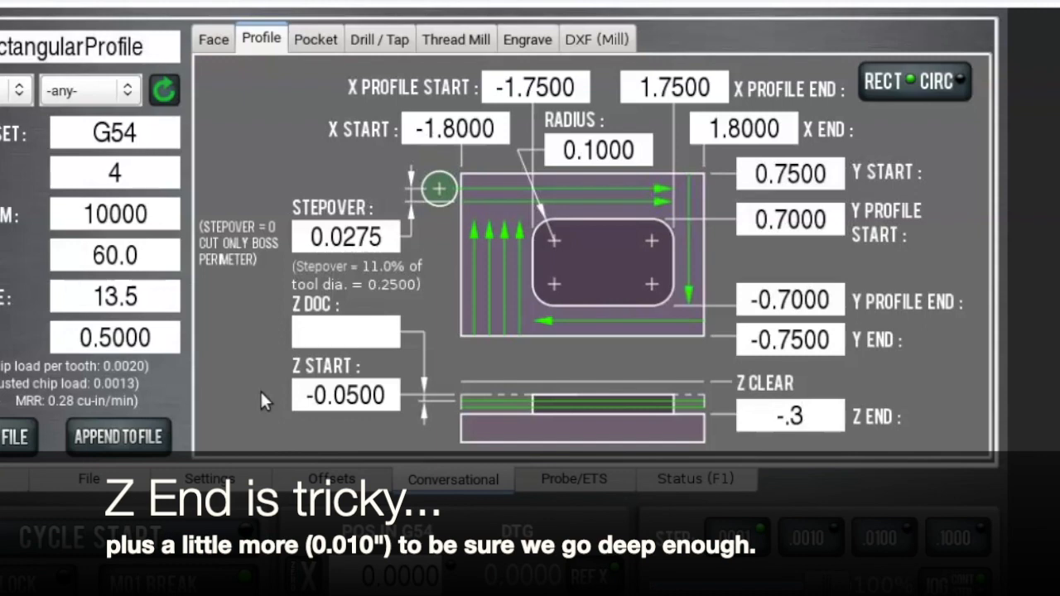
{"action": "type", "text": "1"}
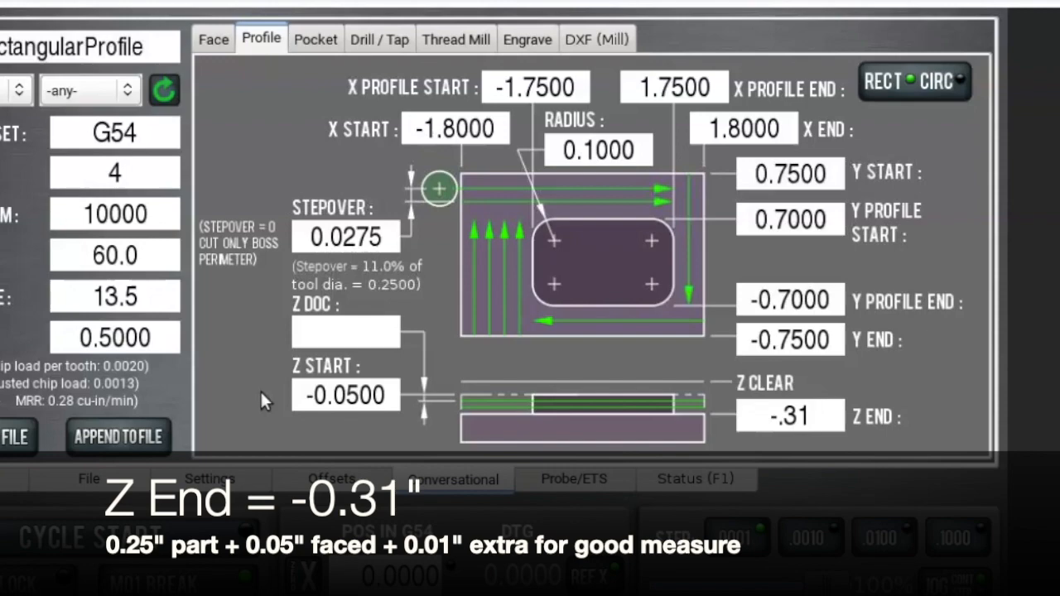
{"action": "key", "text": "Return"}
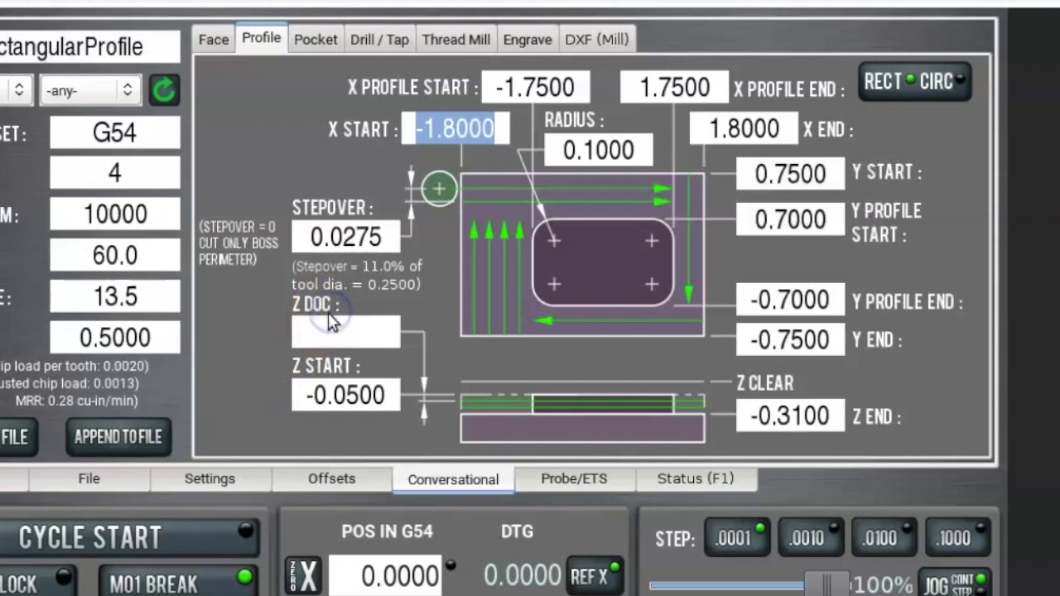
Set the profile's Z DOC to 0.26 and title the operation Perimeter.
{"action": "left_click", "coordinate": [331, 341]}
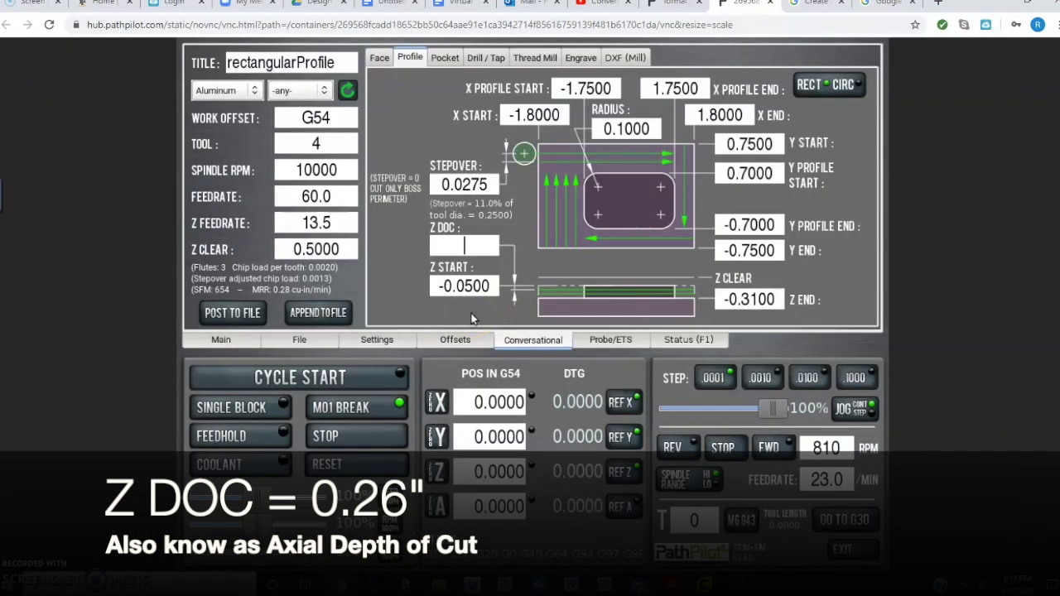
{"action": "type", "text": "0.26"}
{"action": "key", "text": "Tab"}
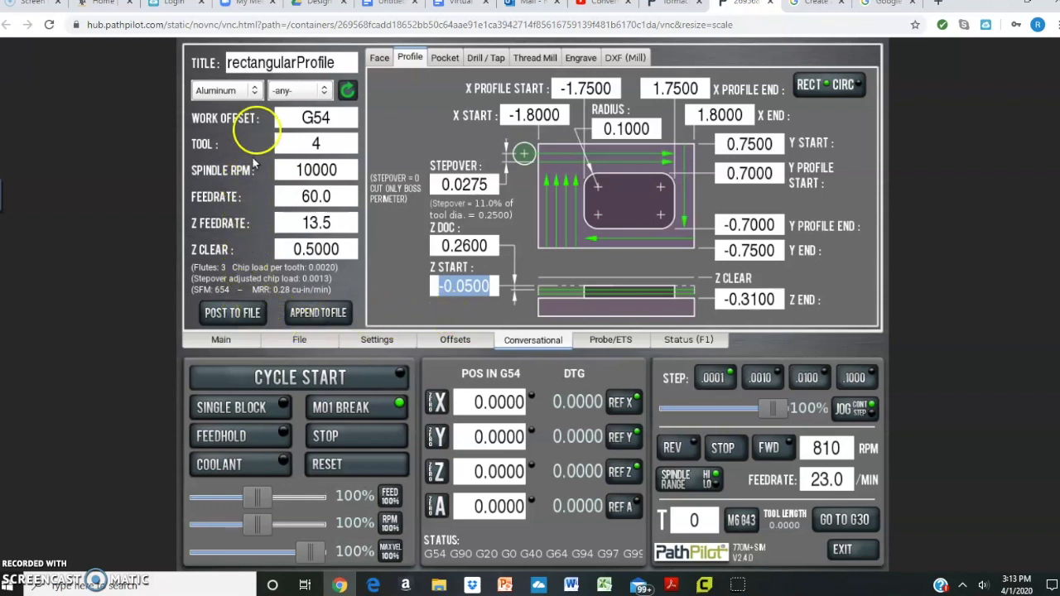
{"action": "double_click", "coordinate": [290, 65]}
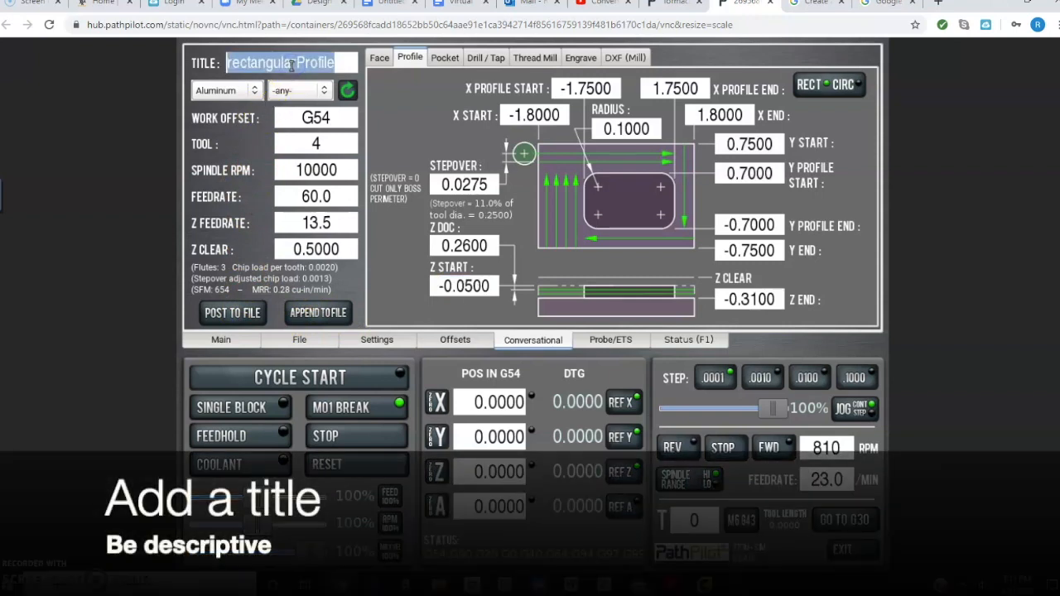
{"action": "type", "text": "Perimeter"}
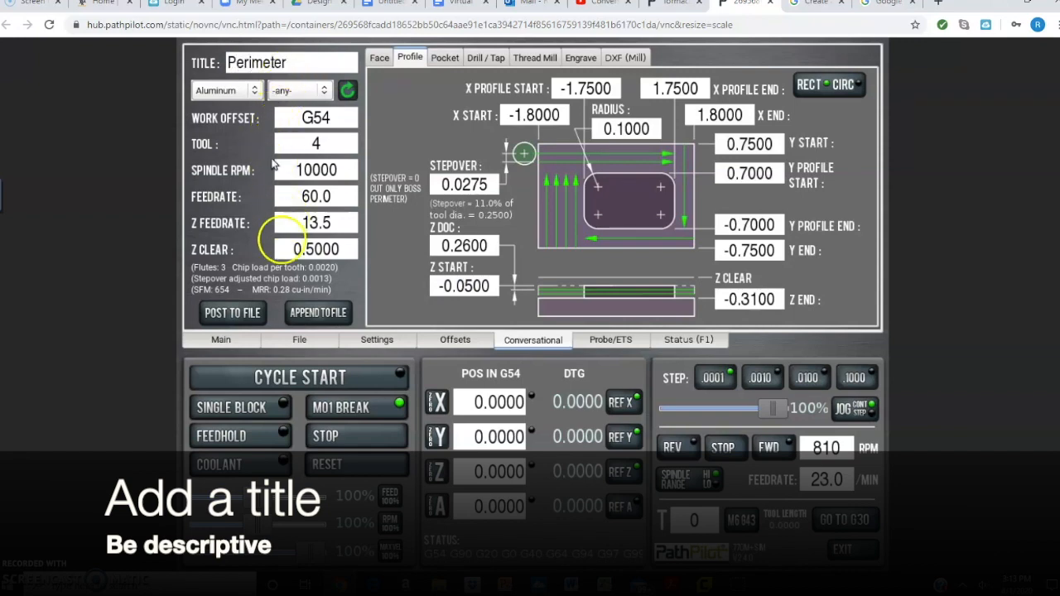
Post the operation as Perimeter.nc to the Bearing Plate folder within Virtual PathPilot Files, overwriting the existing file.
{"action": "left_click", "coordinate": [260, 312]}
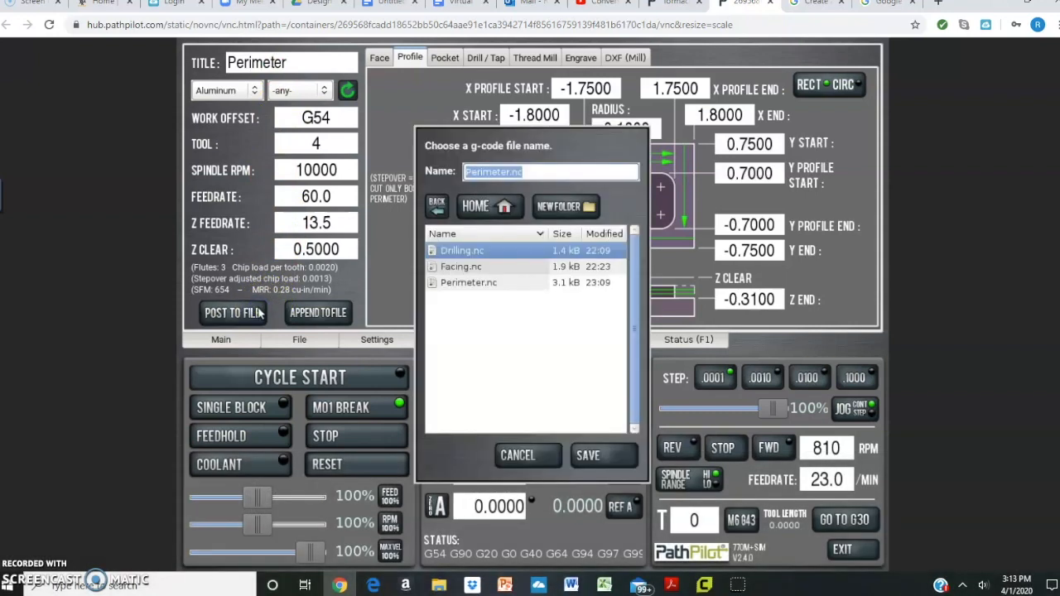
{"action": "left_click", "coordinate": [513, 206]}
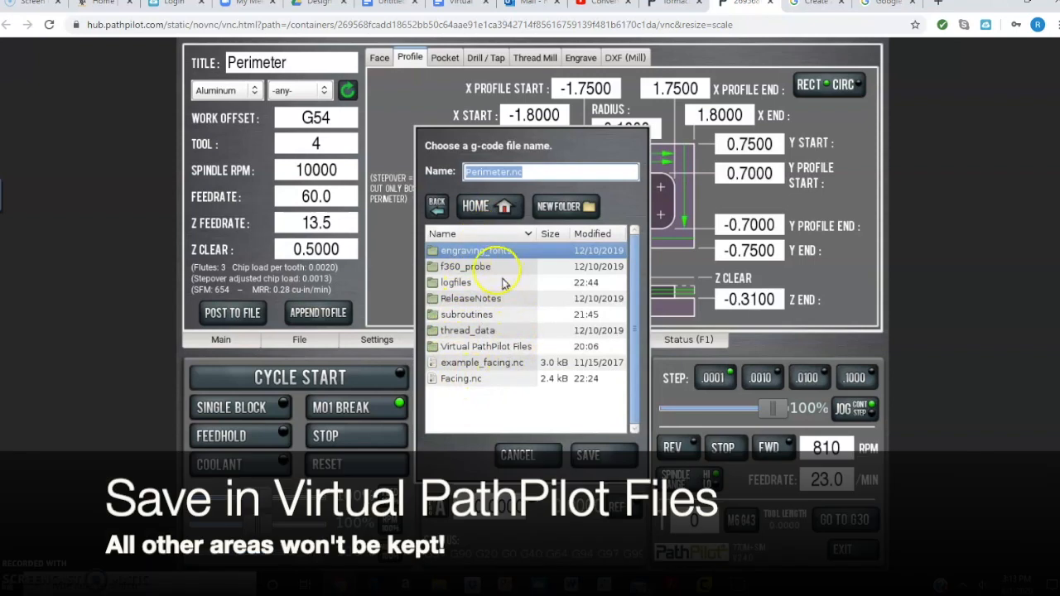
{"action": "left_click", "coordinate": [437, 348]}
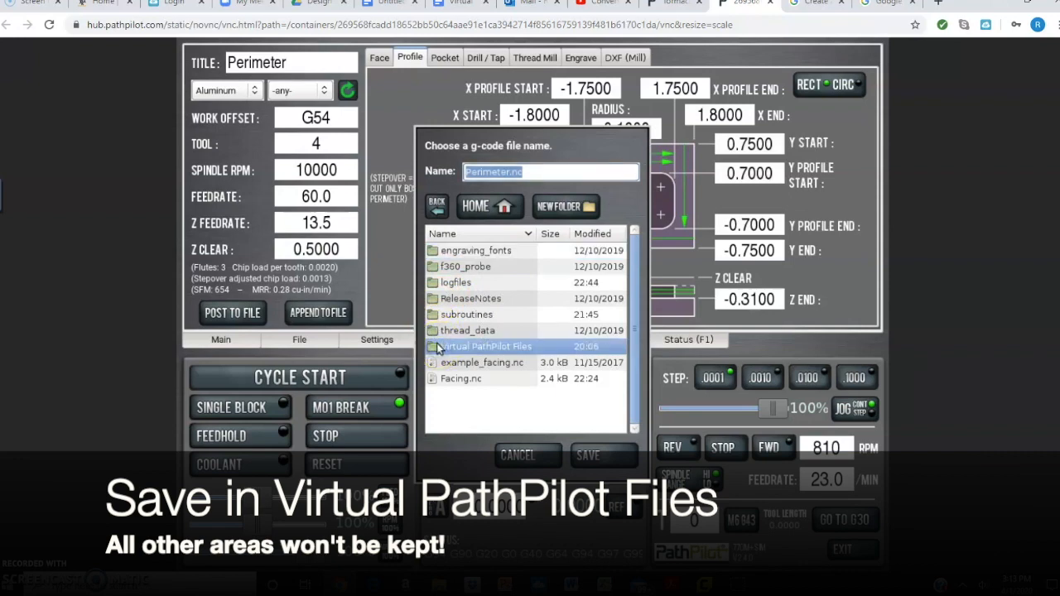
{"action": "double_click", "coordinate": [437, 348]}
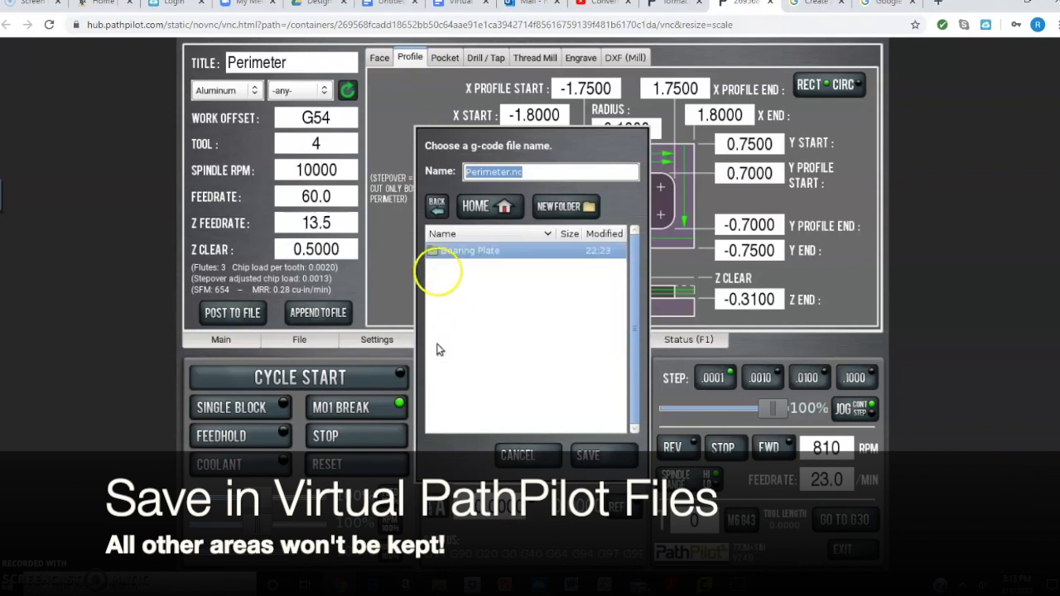
{"action": "left_click", "coordinate": [434, 252]}
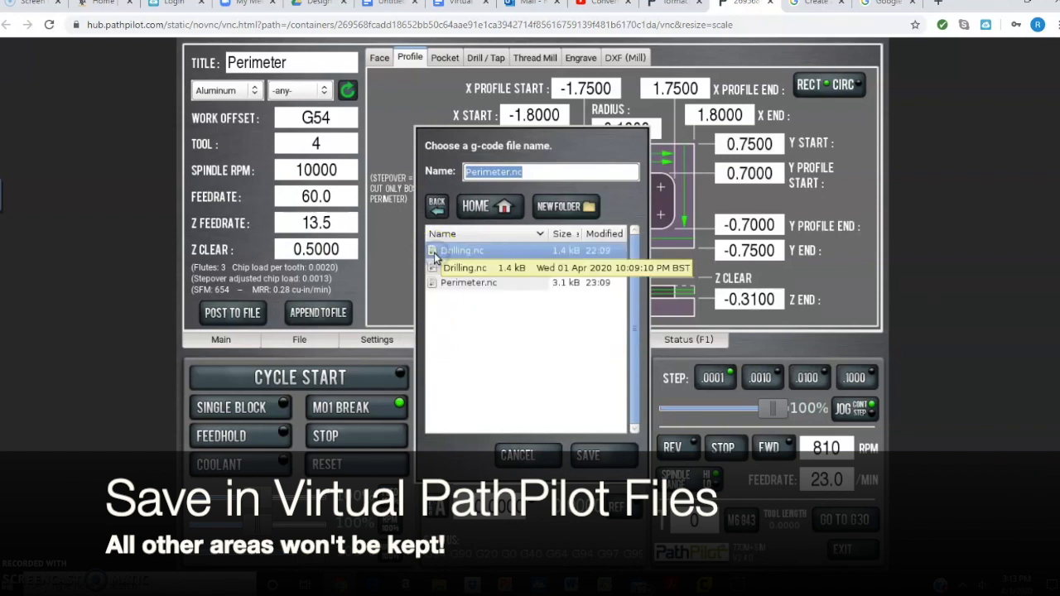
{"action": "left_click", "coordinate": [464, 285]}
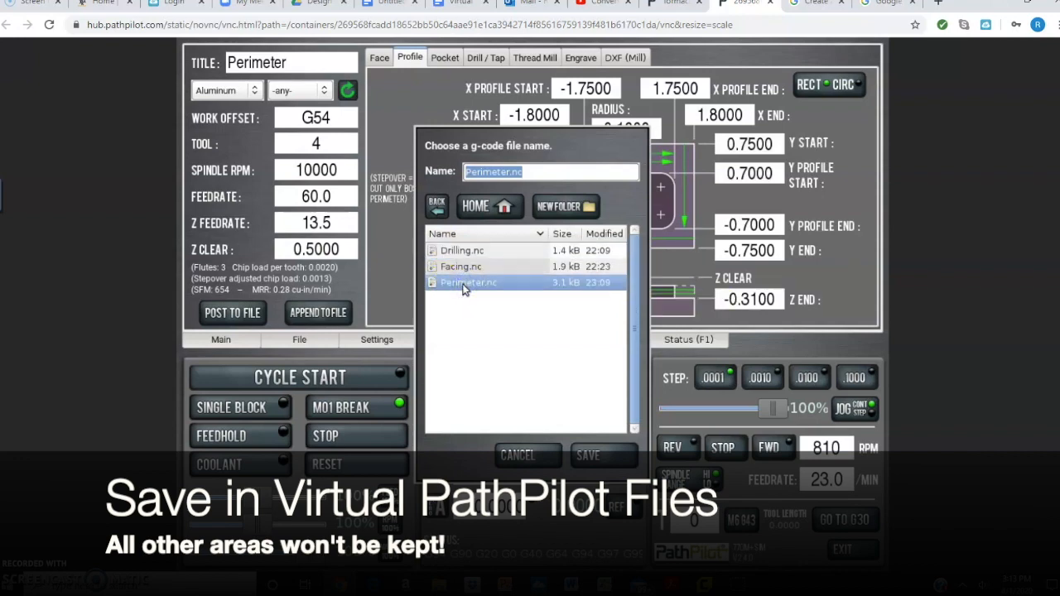
{"action": "left_click", "coordinate": [614, 465]}
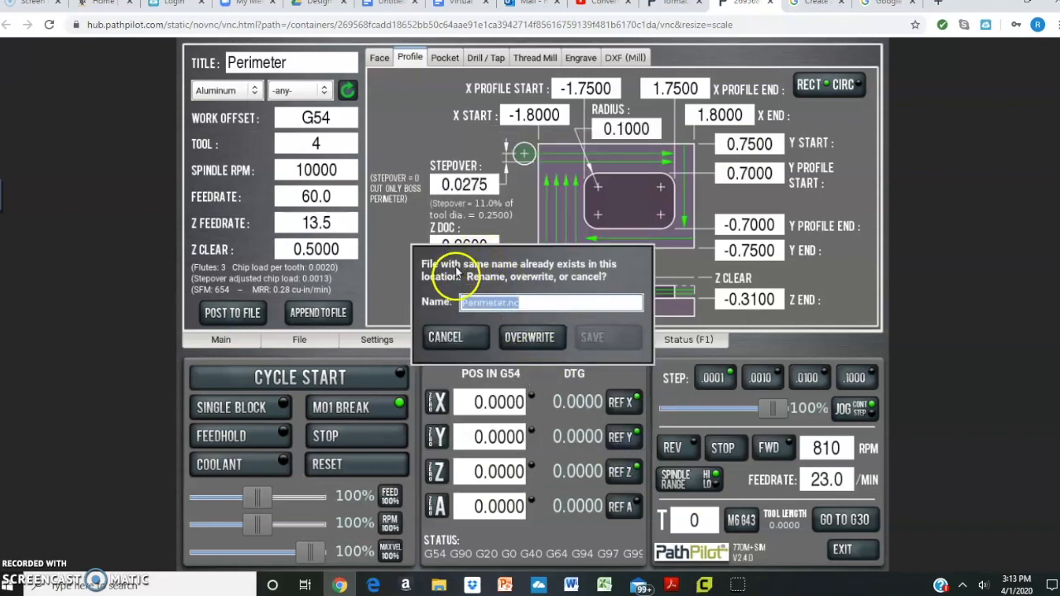
{"action": "left_click", "coordinate": [527, 340]}
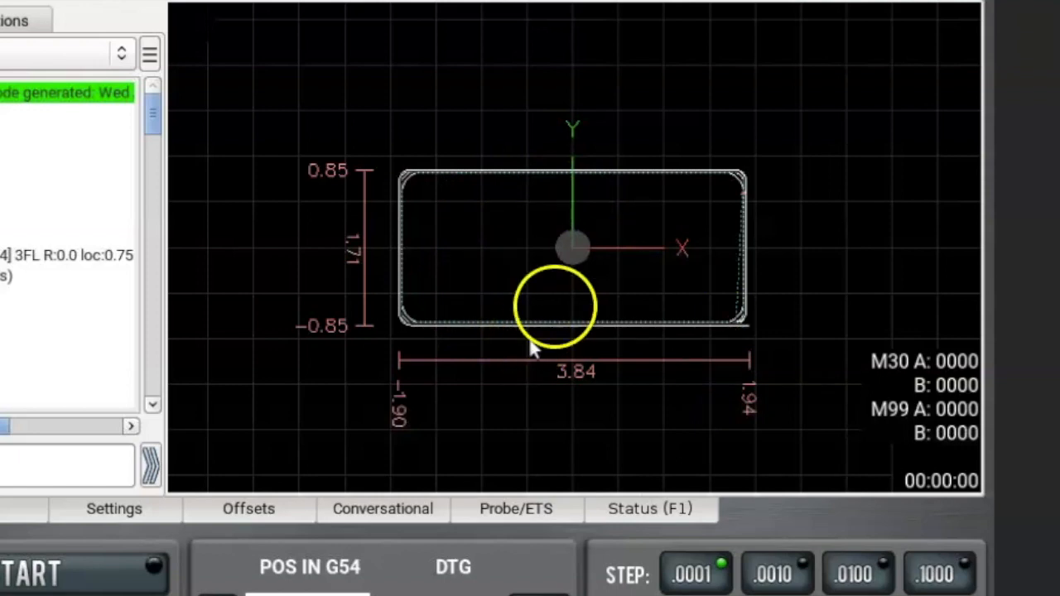
Examine the perimeter toolpath in a three-dimensional view, checking its shape and depth from near and far.
{"action": "right_click", "coordinate": [699, 101]}
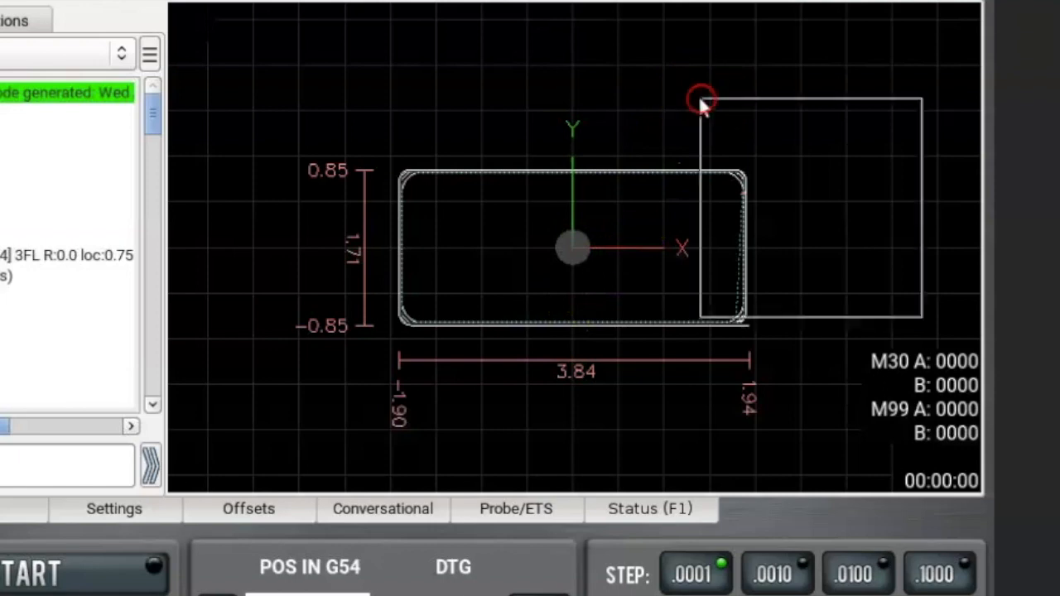
{"action": "left_click", "coordinate": [746, 122]}
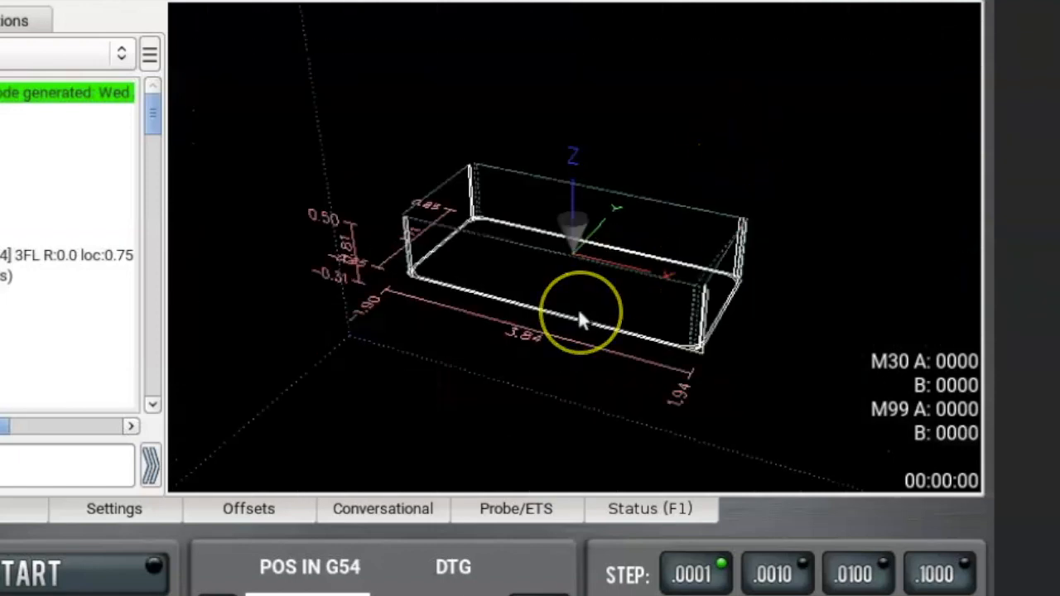
{"action": "scroll", "coordinate": [580, 312], "scroll_direction": "up", "scroll_amount": 1}
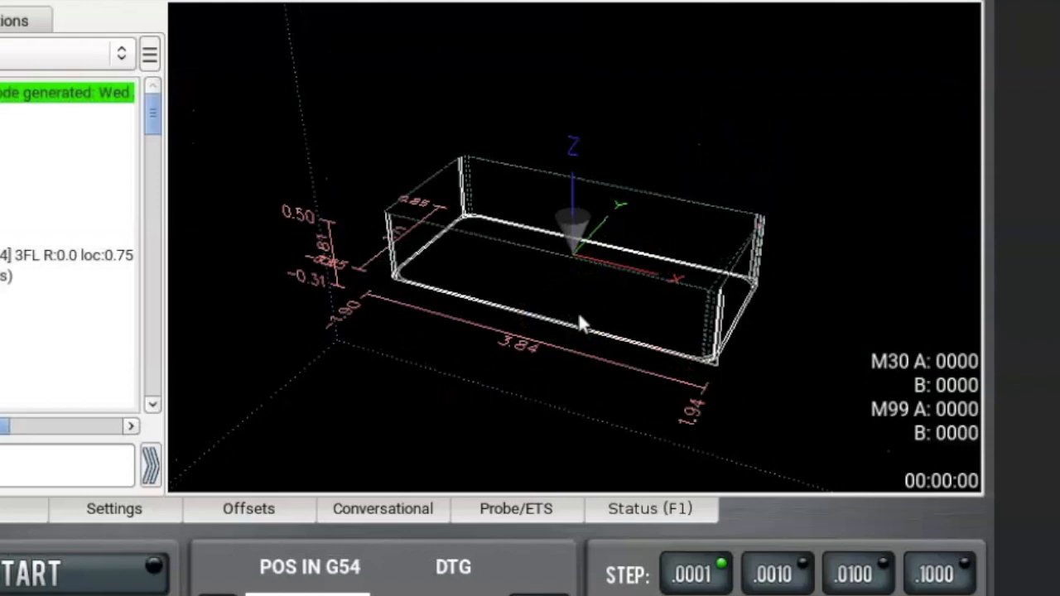
{"action": "scroll", "coordinate": [578, 317], "scroll_direction": "down", "scroll_amount": 2}
{"action": "scroll", "coordinate": [579, 317], "scroll_direction": "down", "scroll_amount": 2}
{"action": "scroll", "coordinate": [579, 317], "scroll_direction": "down", "scroll_amount": 2}
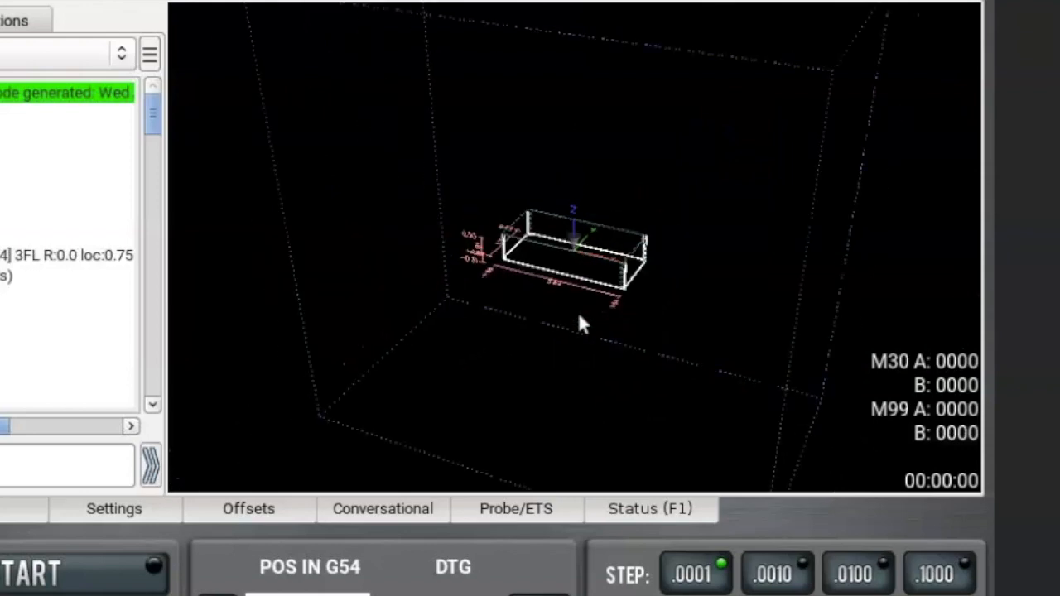
{"action": "scroll", "coordinate": [579, 317], "scroll_direction": "down", "scroll_amount": 1}
{"action": "scroll", "coordinate": [579, 317], "scroll_direction": "up", "scroll_amount": 6}
{"action": "scroll", "coordinate": [577, 281], "scroll_direction": "up", "scroll_amount": 4}
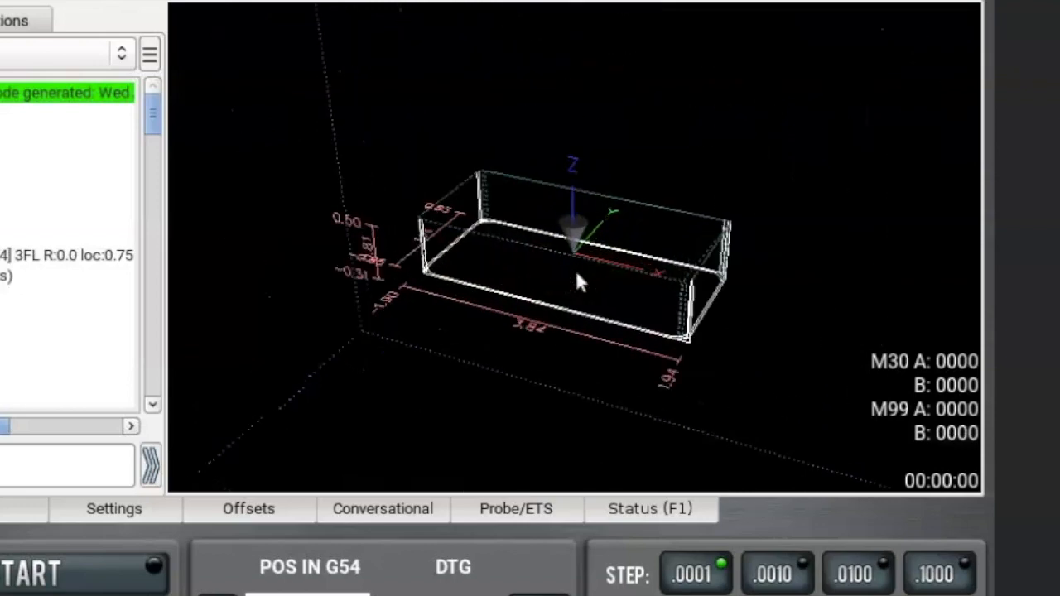
{"action": "scroll", "coordinate": [577, 281], "scroll_direction": "up", "scroll_amount": 1}
{"action": "scroll", "coordinate": [577, 279], "scroll_direction": "up", "scroll_amount": 2}
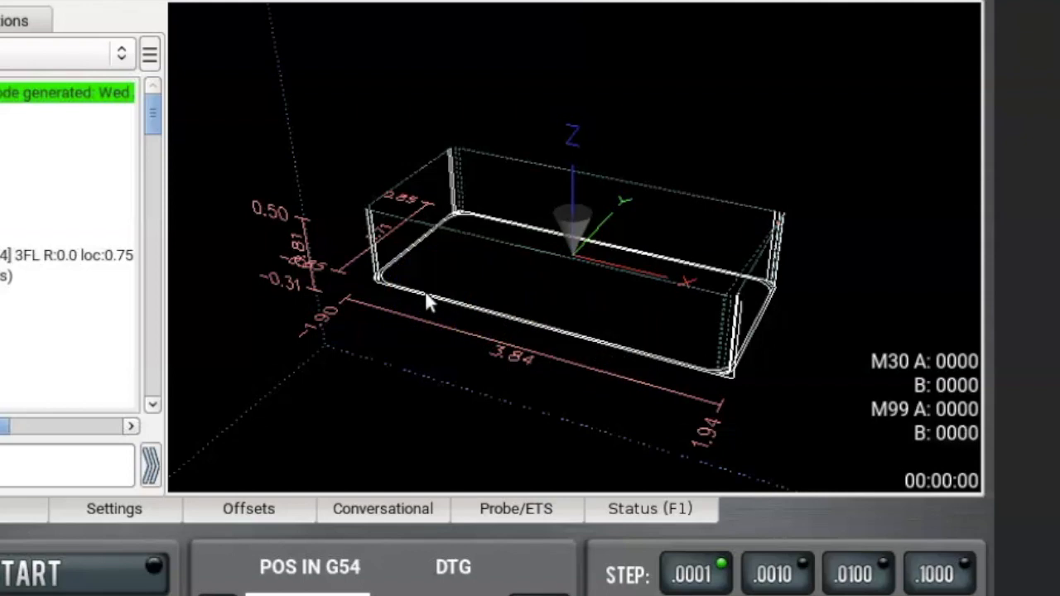
{"action": "scroll", "coordinate": [424, 295], "scroll_direction": "up", "scroll_amount": 1}
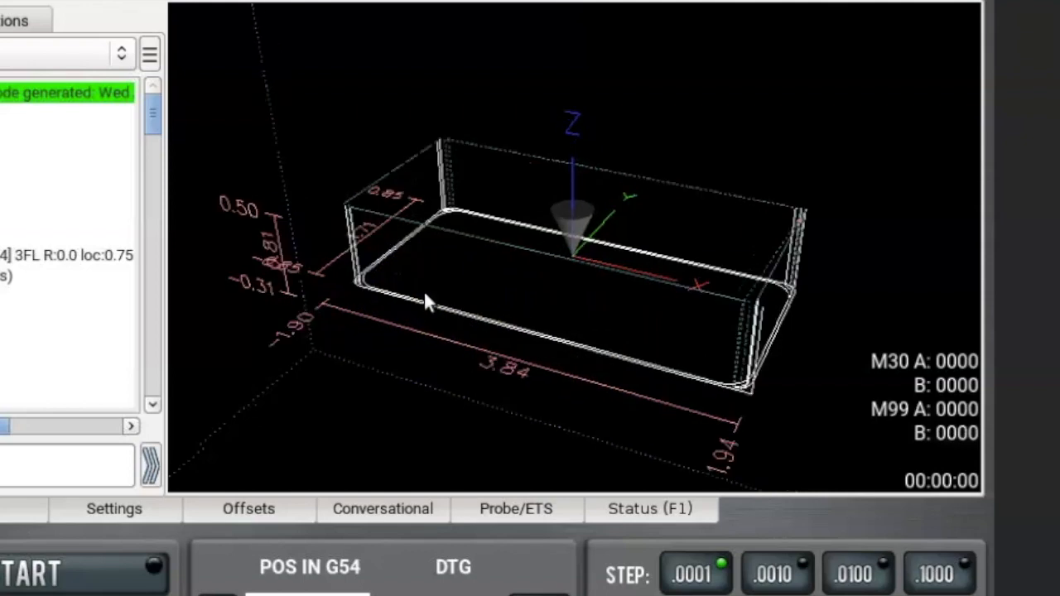
{"action": "scroll", "coordinate": [425, 295], "scroll_direction": "down", "scroll_amount": 2}
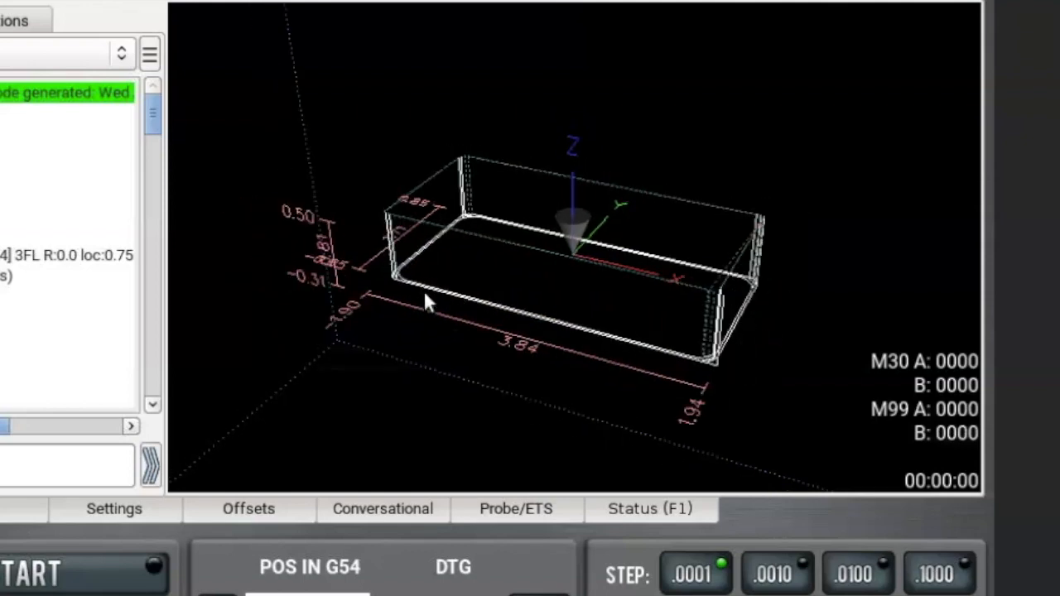
{"action": "left_click", "coordinate": [423, 291]}
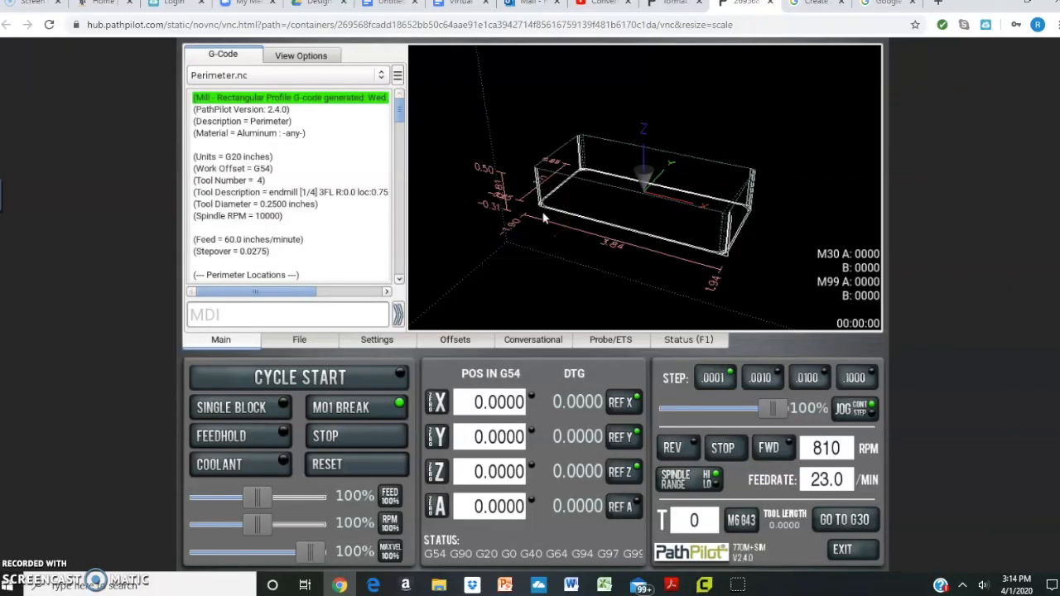
Capture the screen showing the Perimeter toolpath and paste it into the Google Docs document beneath the facing screenshot, labelled Perimeter.
{"action": "key", "text": "Print"}
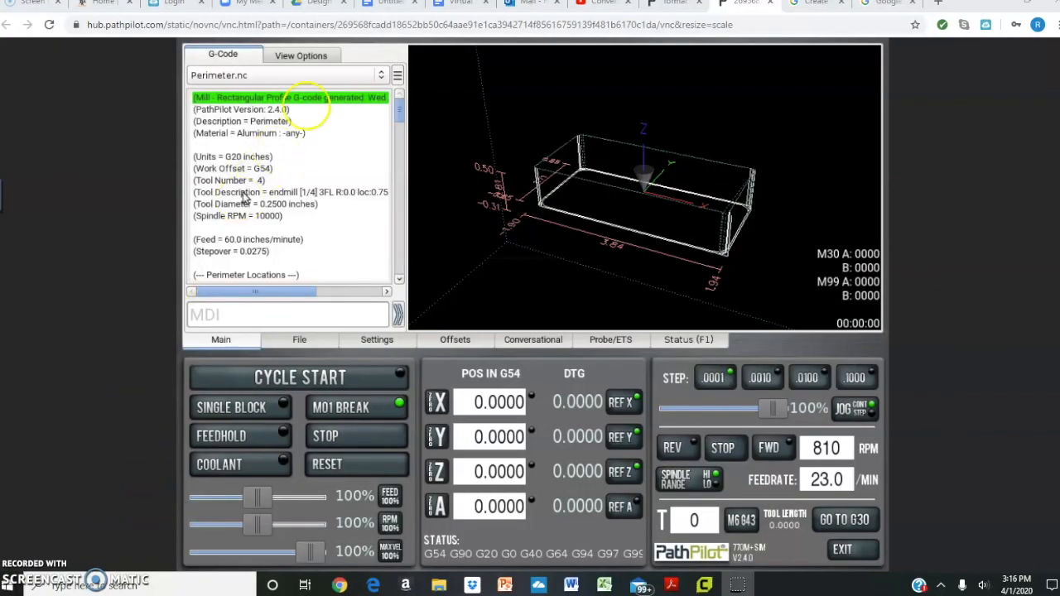
{"action": "left_click", "coordinate": [389, 4]}
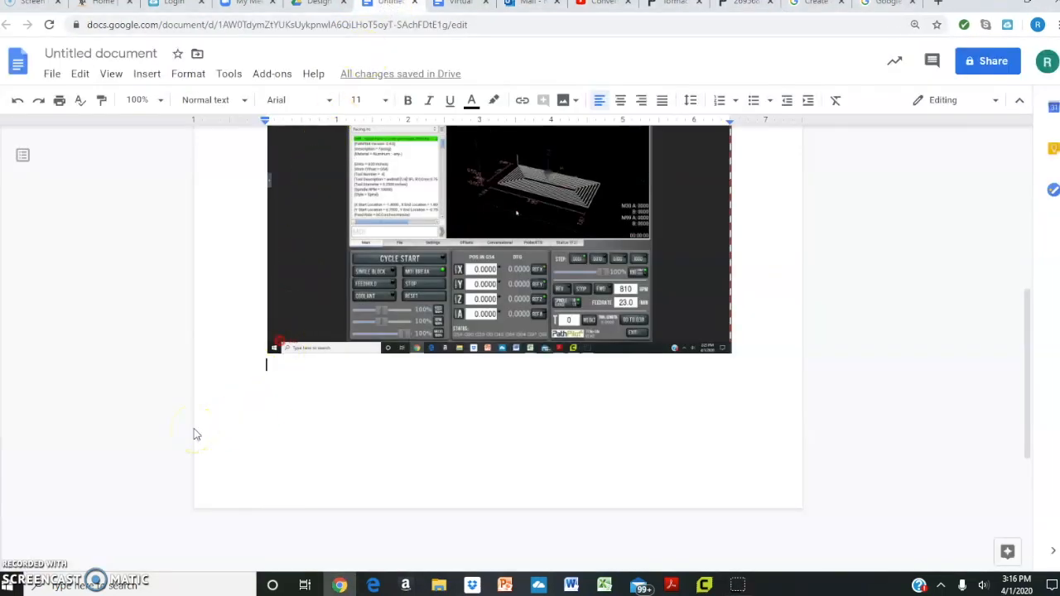
{"action": "type", "text": "Perimeter"}
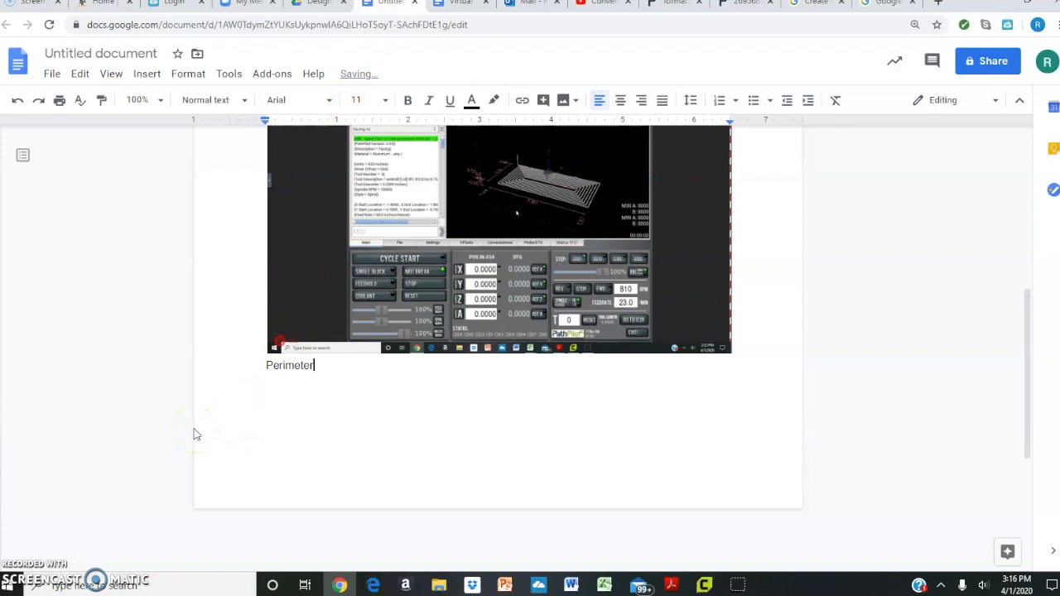
{"action": "key", "text": "ctrl+v"}
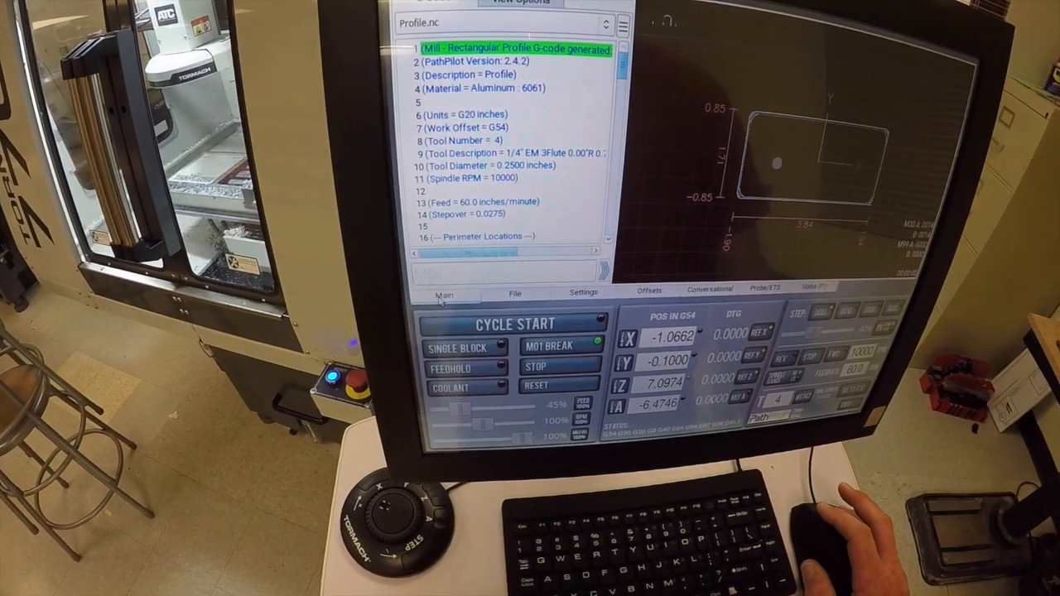
{"action": "left_click", "coordinate": [496, 324]}
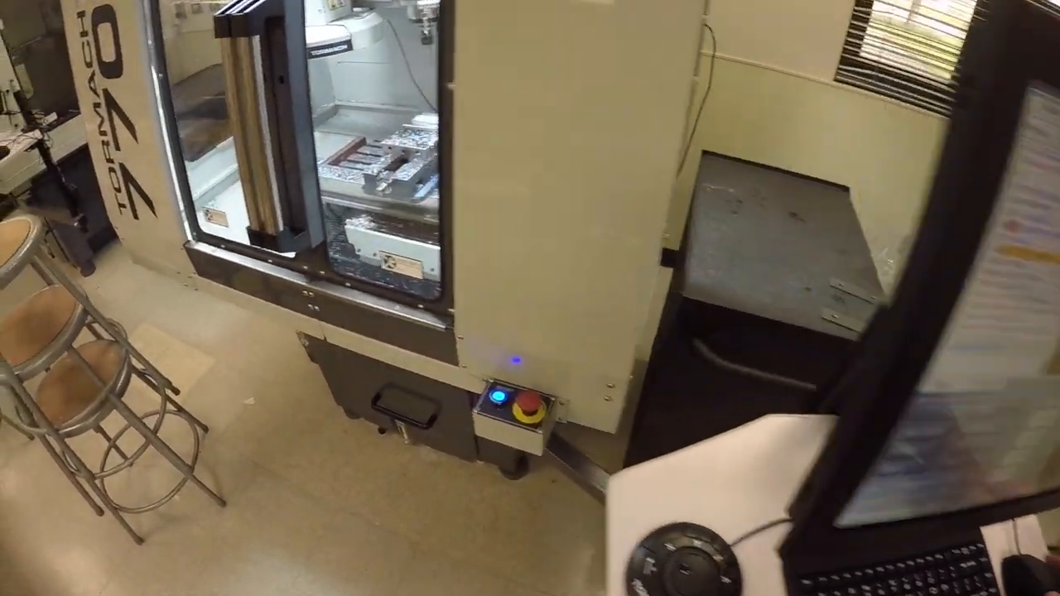